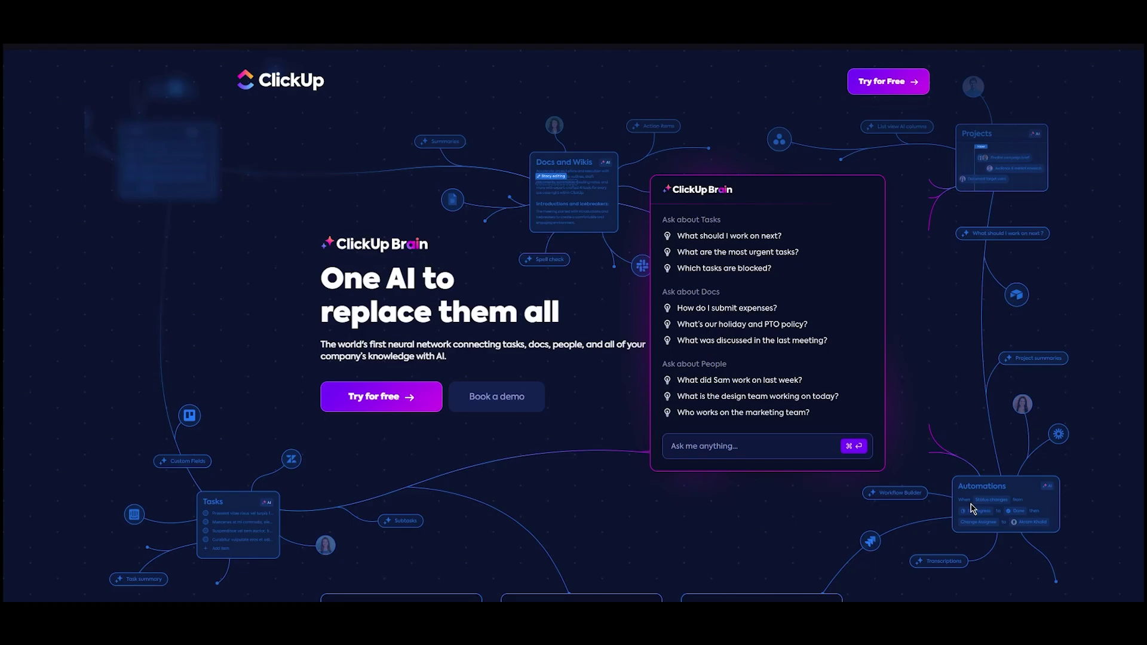
Scroll up and down through the ClickUp marketing page before entering the workspace
{"action": "scroll", "coordinate": [972, 508], "scroll_direction": "down", "scroll_amount": 4}
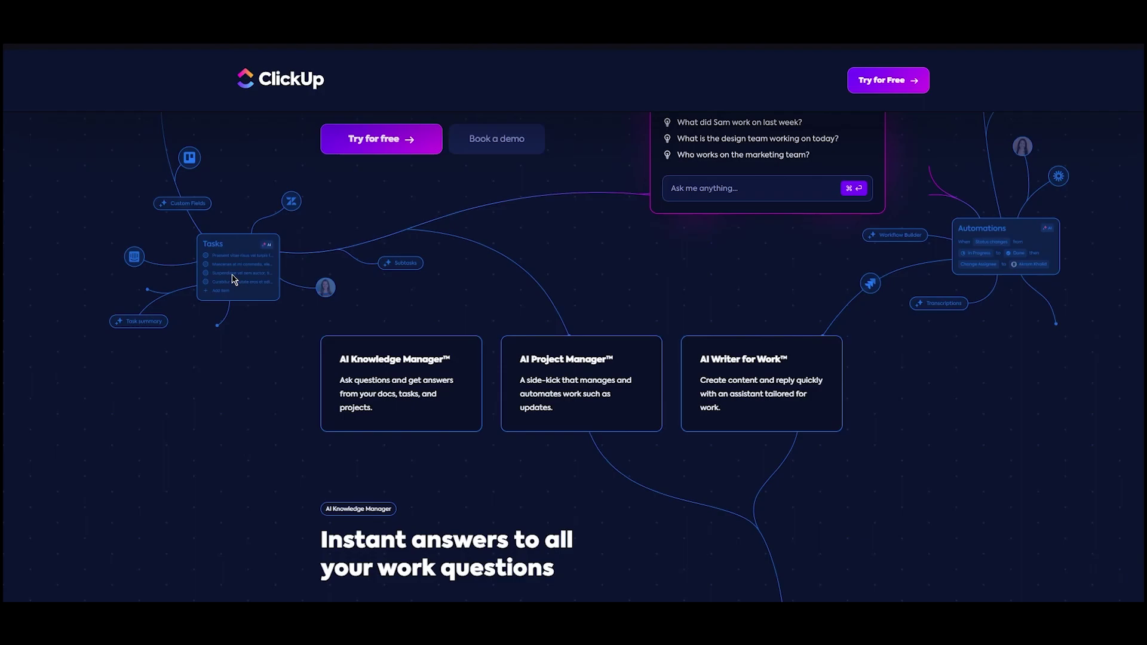
{"action": "scroll", "coordinate": [233, 279], "scroll_direction": "down", "scroll_amount": 5}
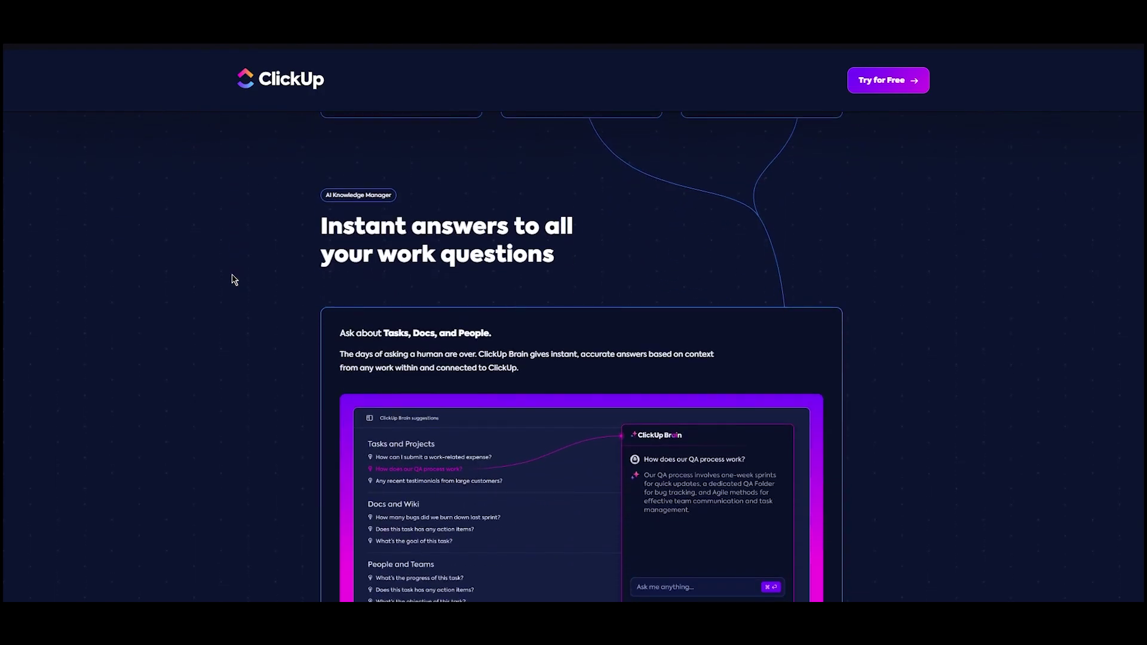
{"action": "scroll", "coordinate": [251, 269], "scroll_direction": "up", "scroll_amount": 12}
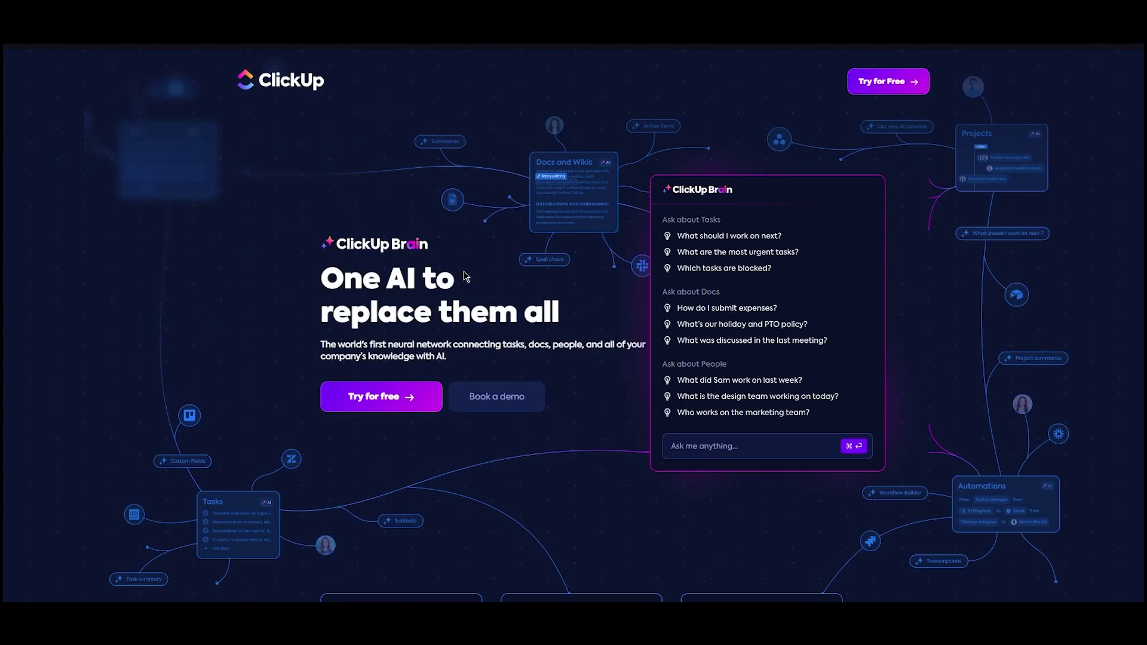
{"action": "scroll", "coordinate": [467, 277], "scroll_direction": "down", "scroll_amount": 10}
{"action": "scroll", "coordinate": [287, 320], "scroll_direction": "down", "scroll_amount": 14}
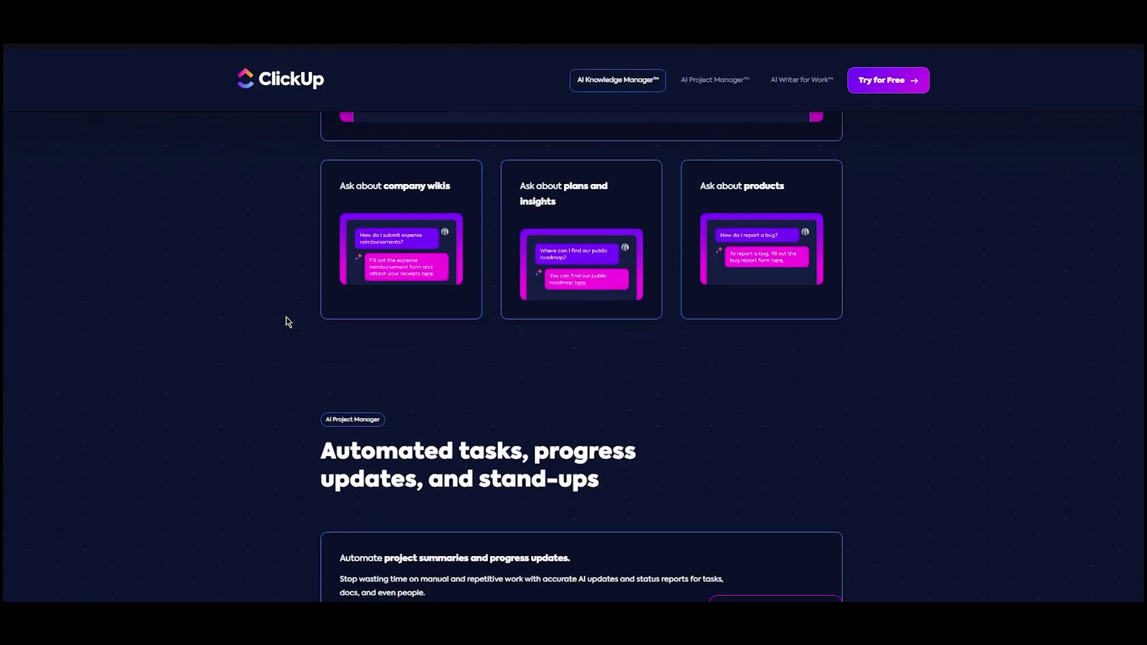
{"action": "scroll", "coordinate": [288, 322], "scroll_direction": "down", "scroll_amount": 3}
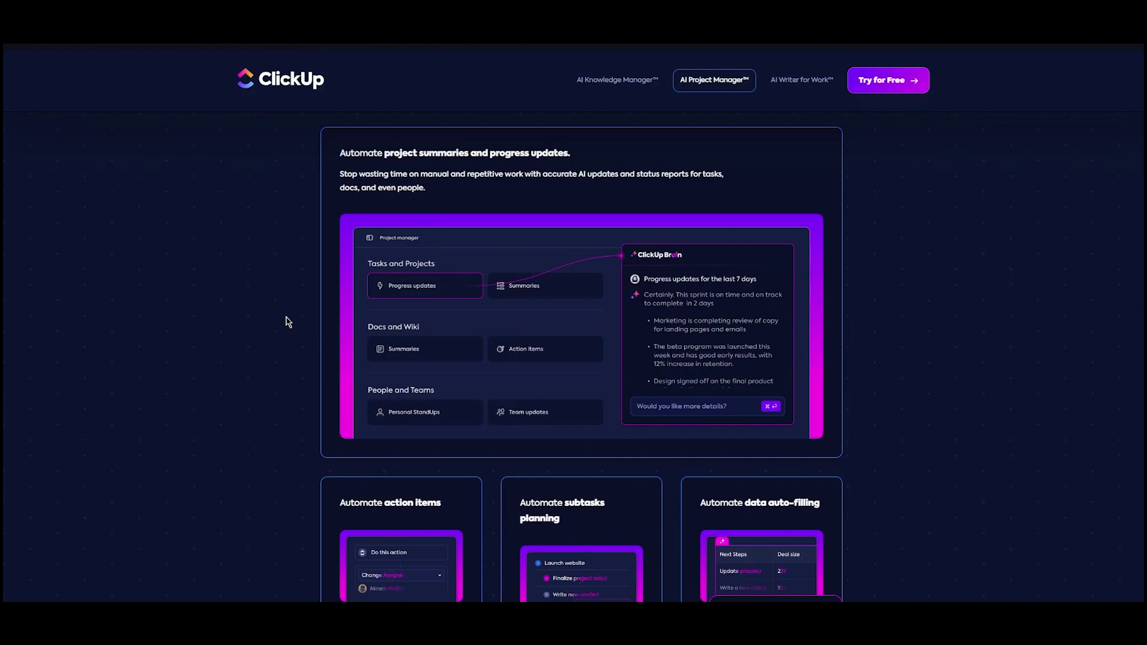
{"action": "scroll", "coordinate": [281, 299], "scroll_direction": "down", "scroll_amount": 8}
{"action": "scroll", "coordinate": [243, 345], "scroll_direction": "up", "scroll_amount": 11}
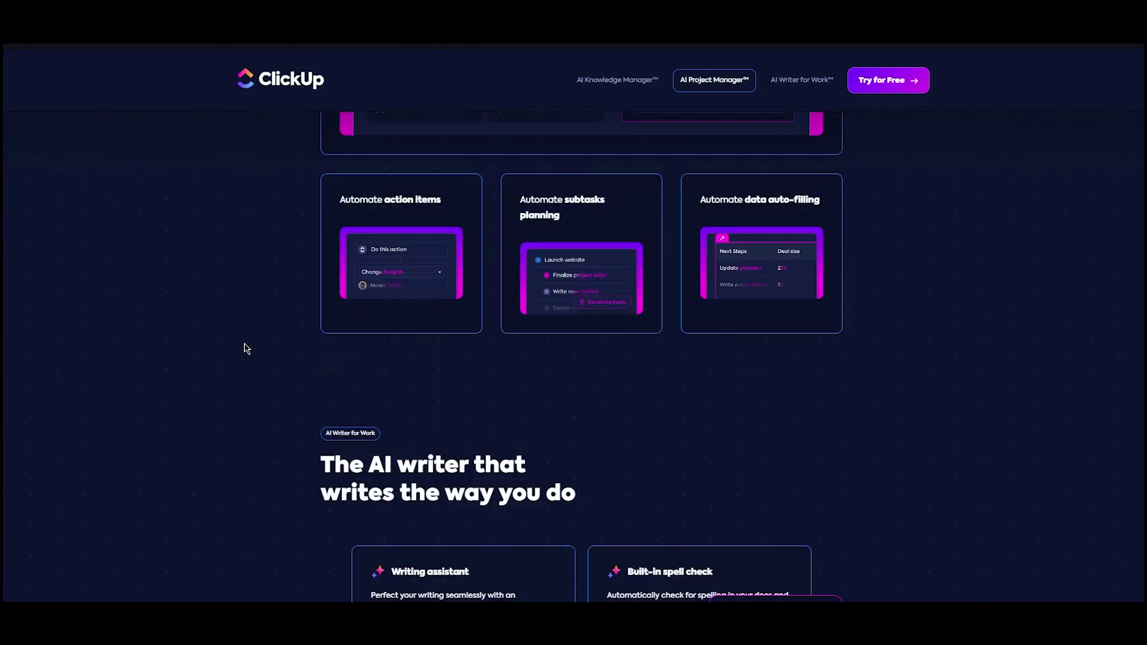
{"action": "scroll", "coordinate": [246, 349], "scroll_direction": "down", "scroll_amount": 15}
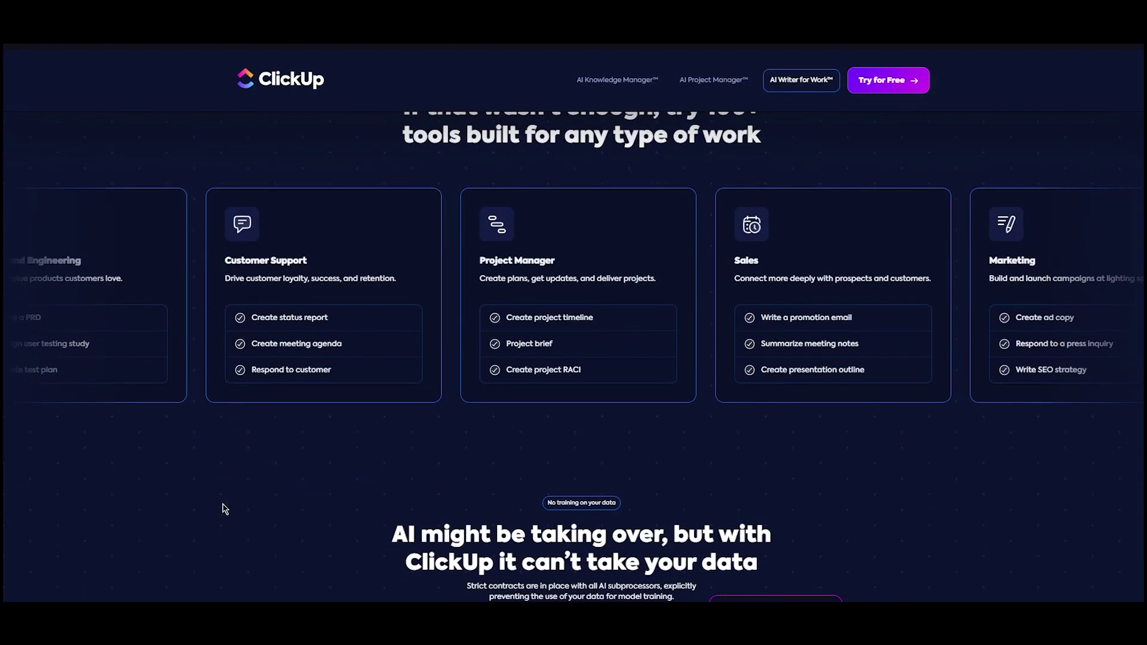
{"action": "scroll", "coordinate": [223, 507], "scroll_direction": "up", "scroll_amount": 20}
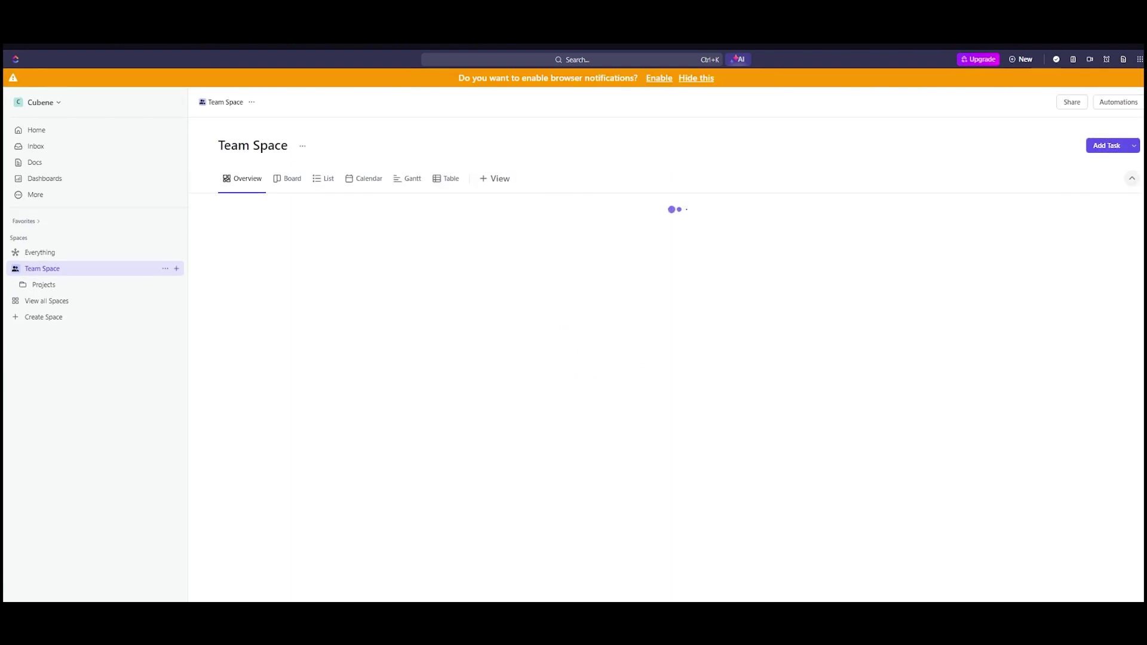
Select Everything in the sidebar, then return to the Team Space Overview
{"action": "left_click", "coordinate": [40, 252]}
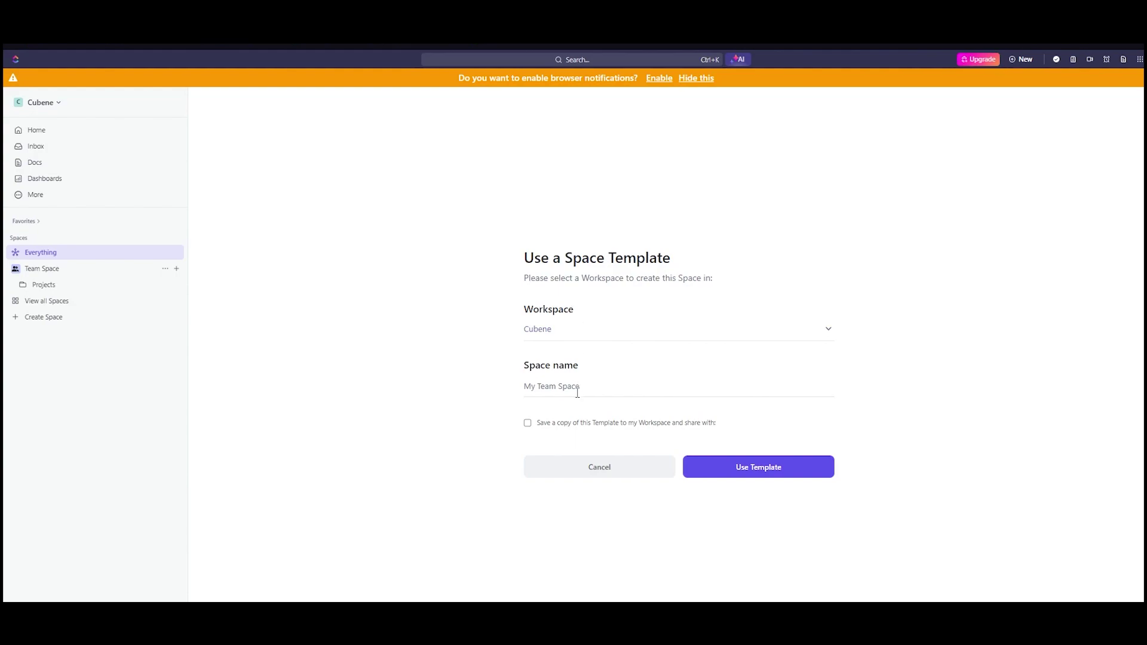
{"action": "left_click", "coordinate": [53, 271]}
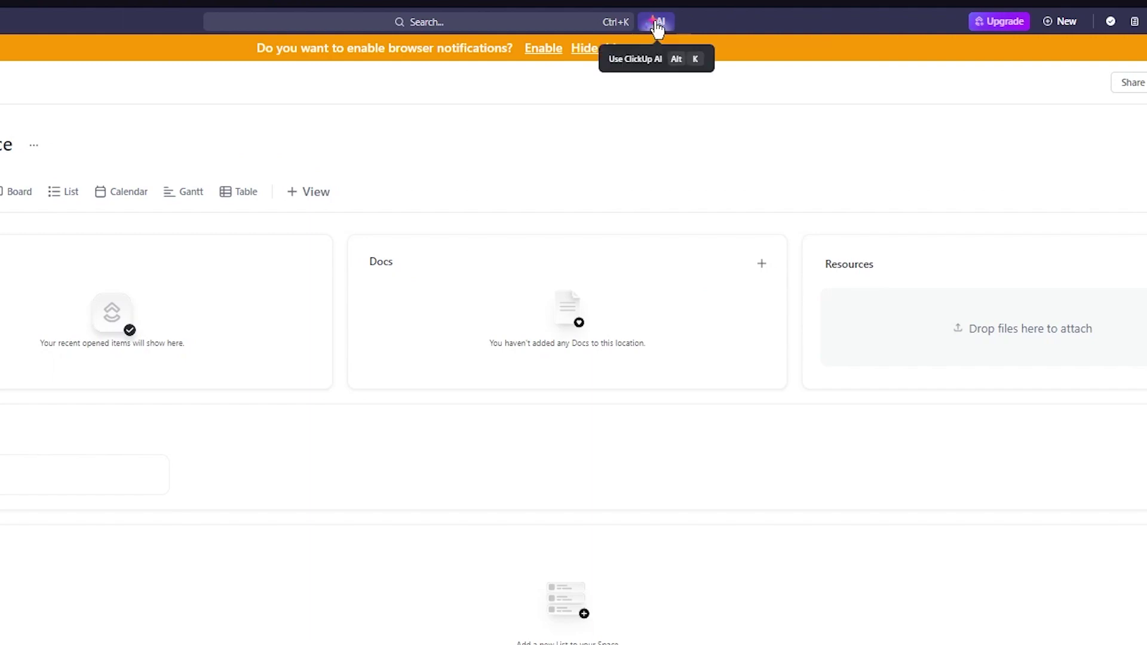
Open the ClickUp AI panel and browse its department list, keeping Popular writing ideas
{"action": "left_click", "coordinate": [656, 24]}
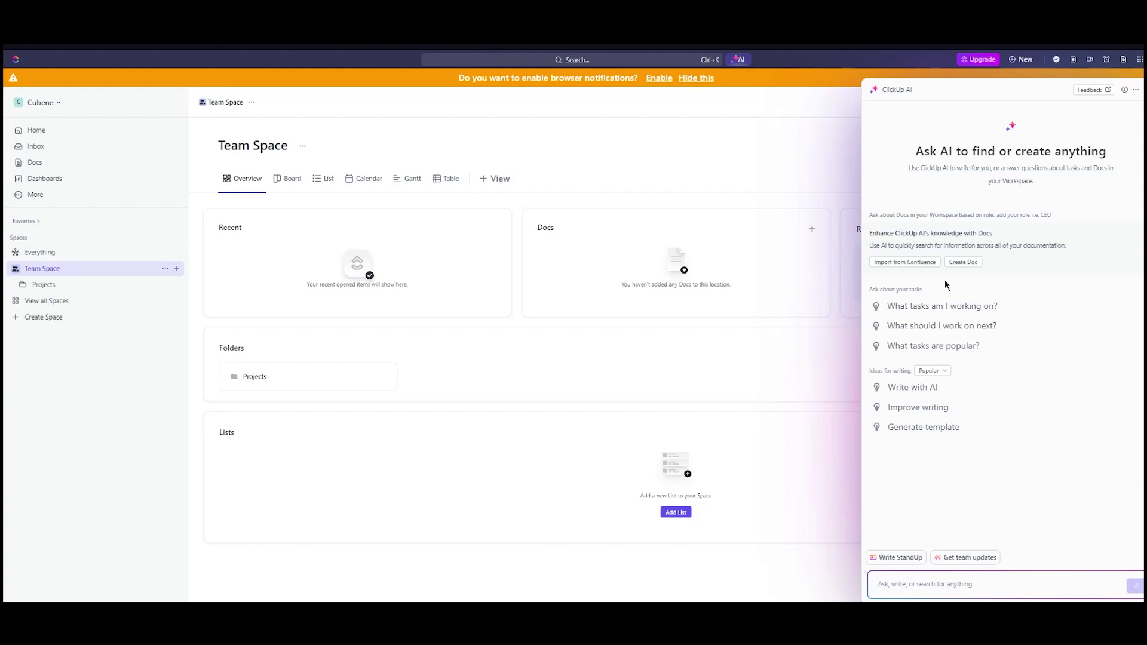
{"action": "left_click", "coordinate": [933, 370]}
{"action": "left_click", "coordinate": [1027, 390]}
{"action": "left_click", "coordinate": [935, 372]}
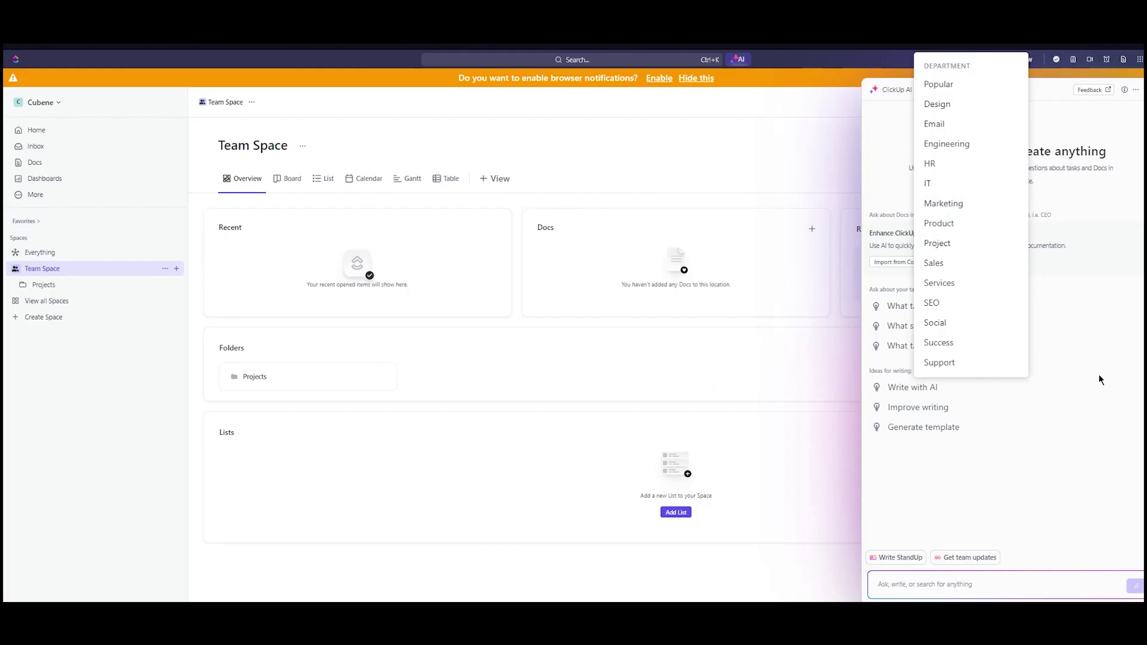
{"action": "left_click", "coordinate": [1066, 630]}
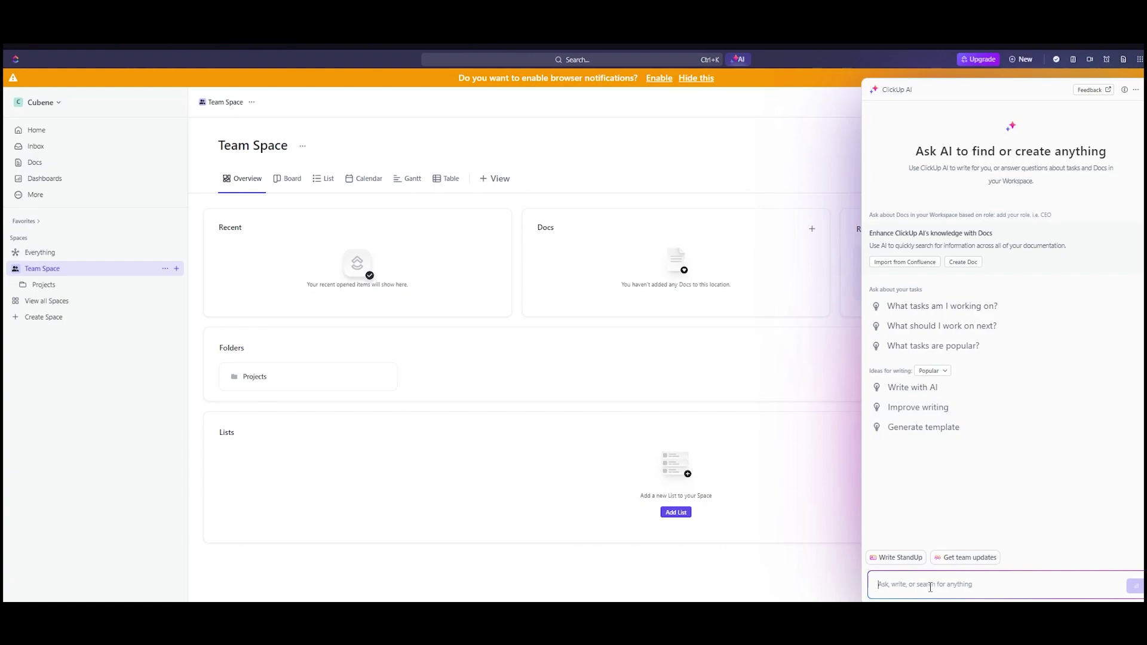
Ask ClickUp AI to 'create a task for me about engineering'
{"action": "type", "text": "c"}
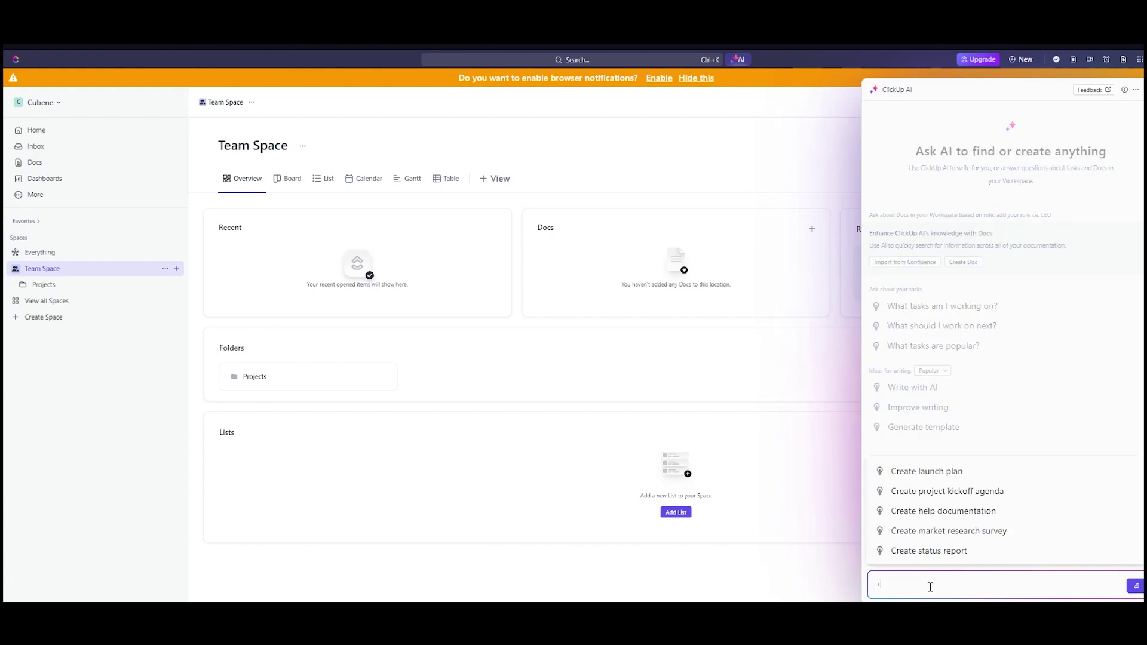
{"action": "type", "text": "reate a "}
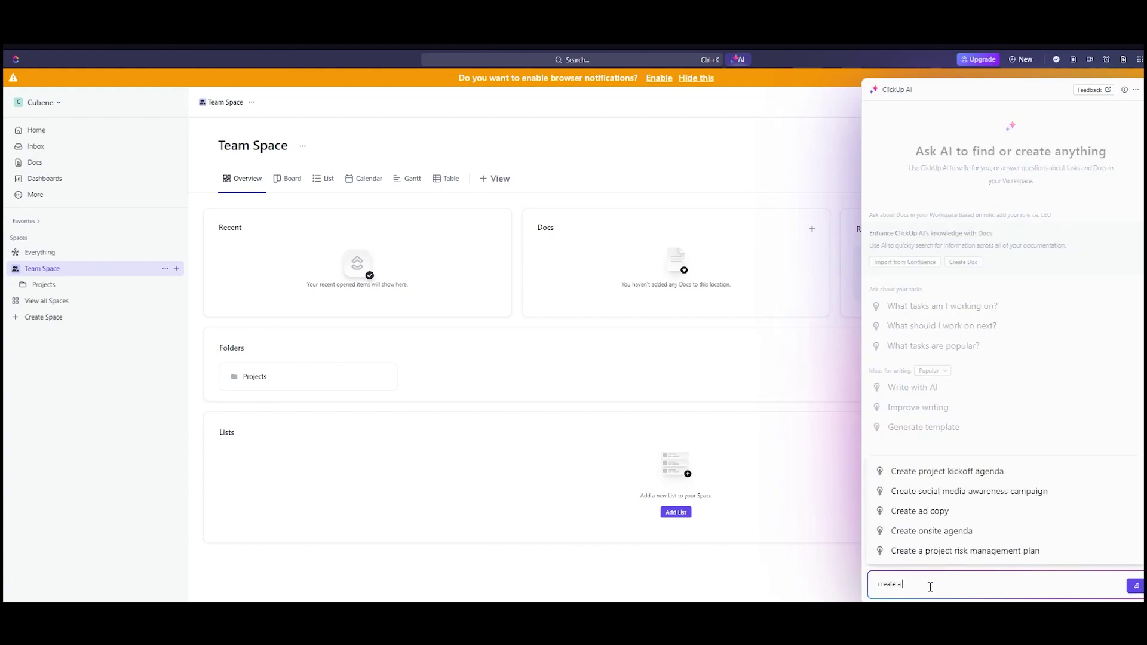
{"action": "type", "text": "task for me about engineering"}
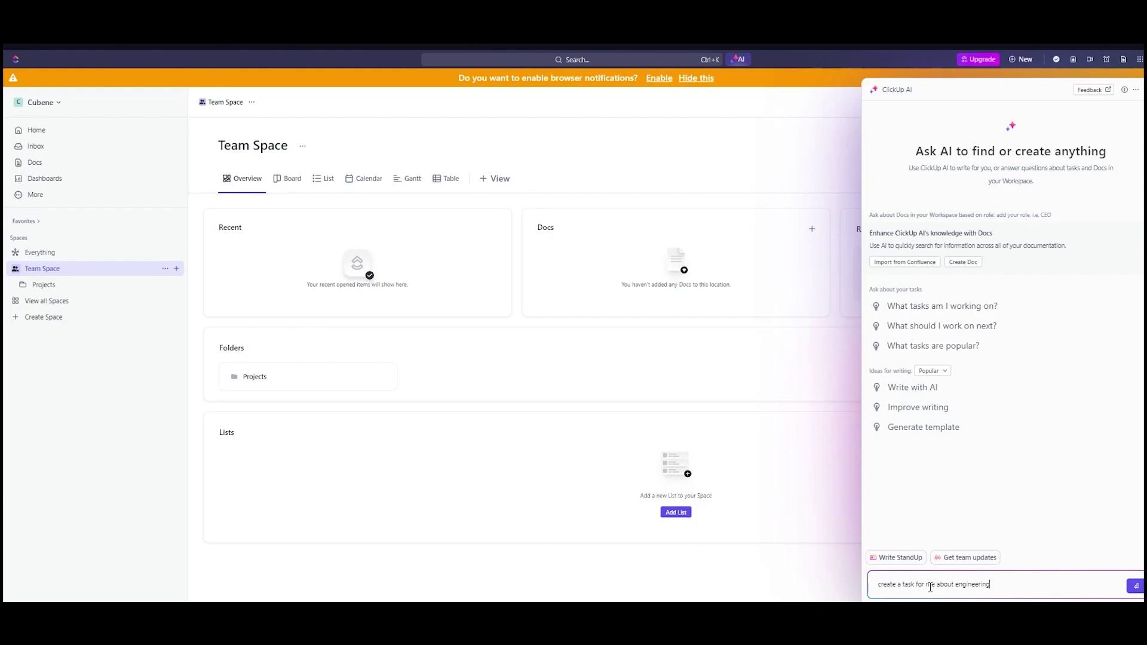
{"action": "key", "text": "Return"}
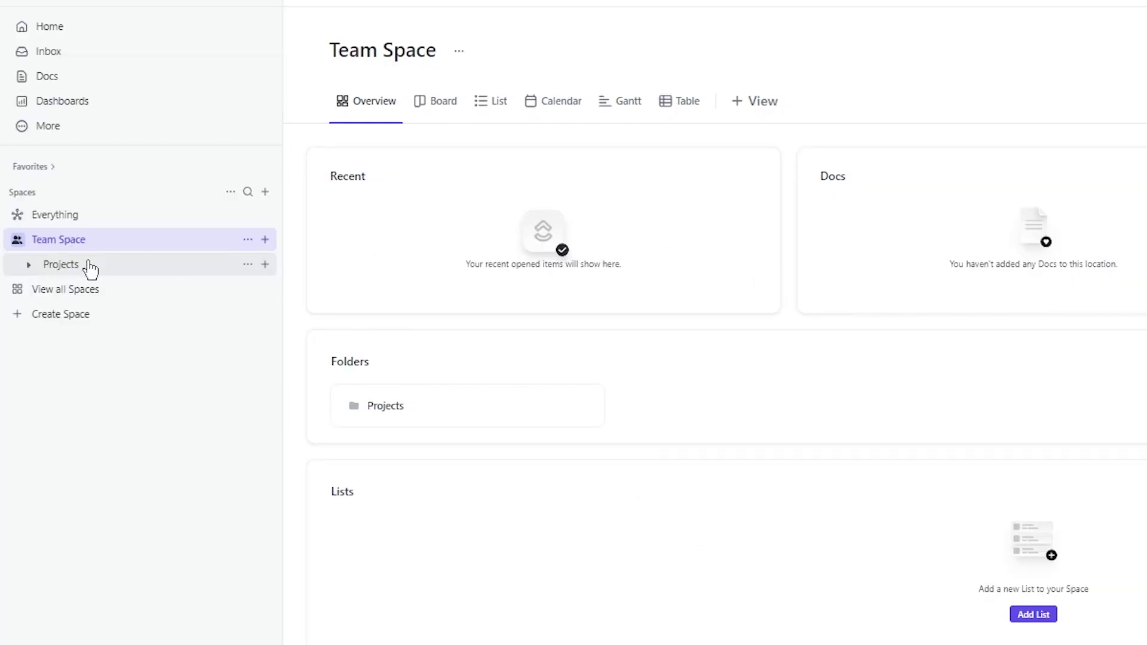
Open the Projects folder, switch from Board to List view, and scroll through its tasks
{"action": "left_click", "coordinate": [60, 285]}
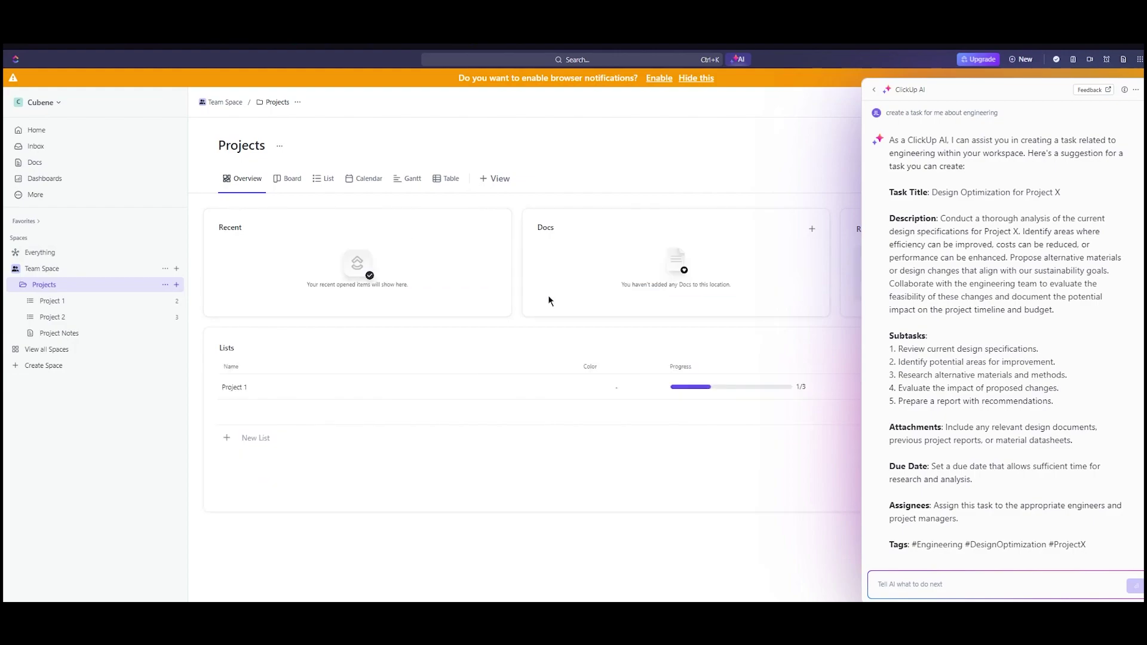
{"action": "left_click", "coordinate": [292, 180]}
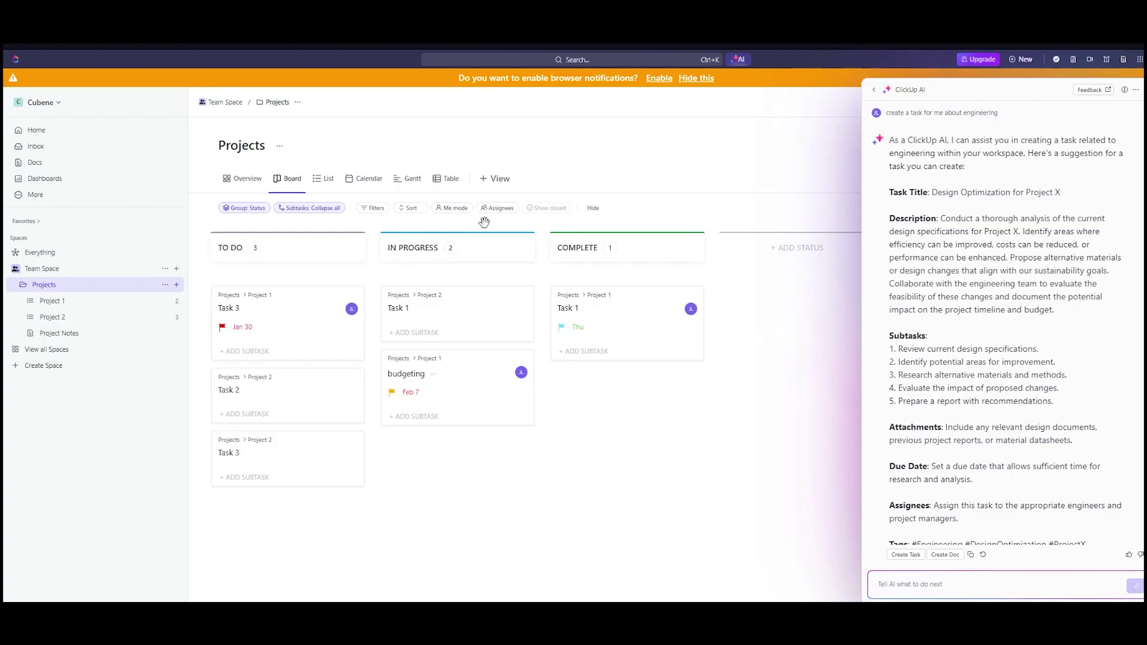
{"action": "left_click", "coordinate": [323, 179]}
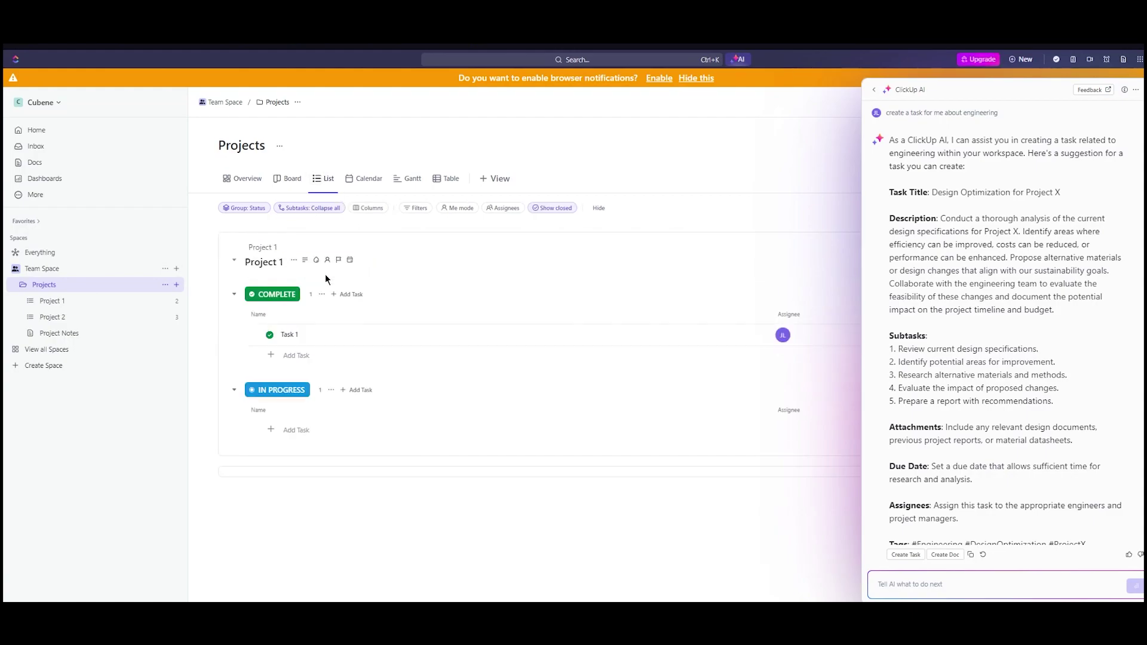
{"action": "scroll", "coordinate": [334, 422], "scroll_direction": "down", "scroll_amount": 1}
{"action": "scroll", "coordinate": [334, 422], "scroll_direction": "down", "scroll_amount": 3}
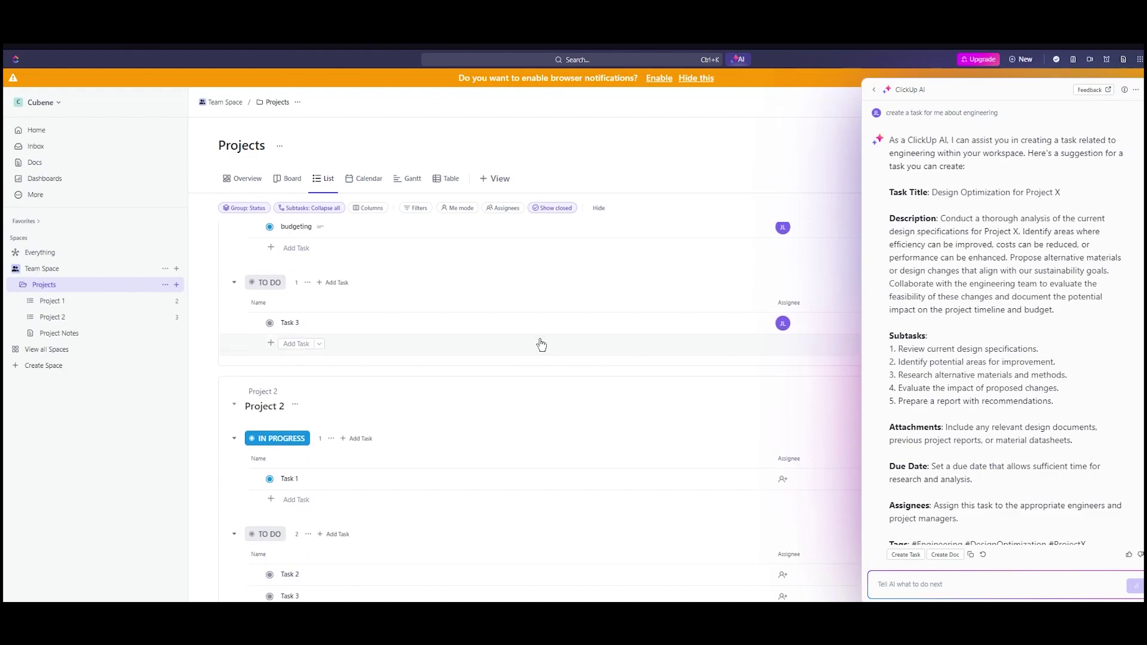
{"action": "scroll", "coordinate": [540, 341], "scroll_direction": "up", "scroll_amount": 4}
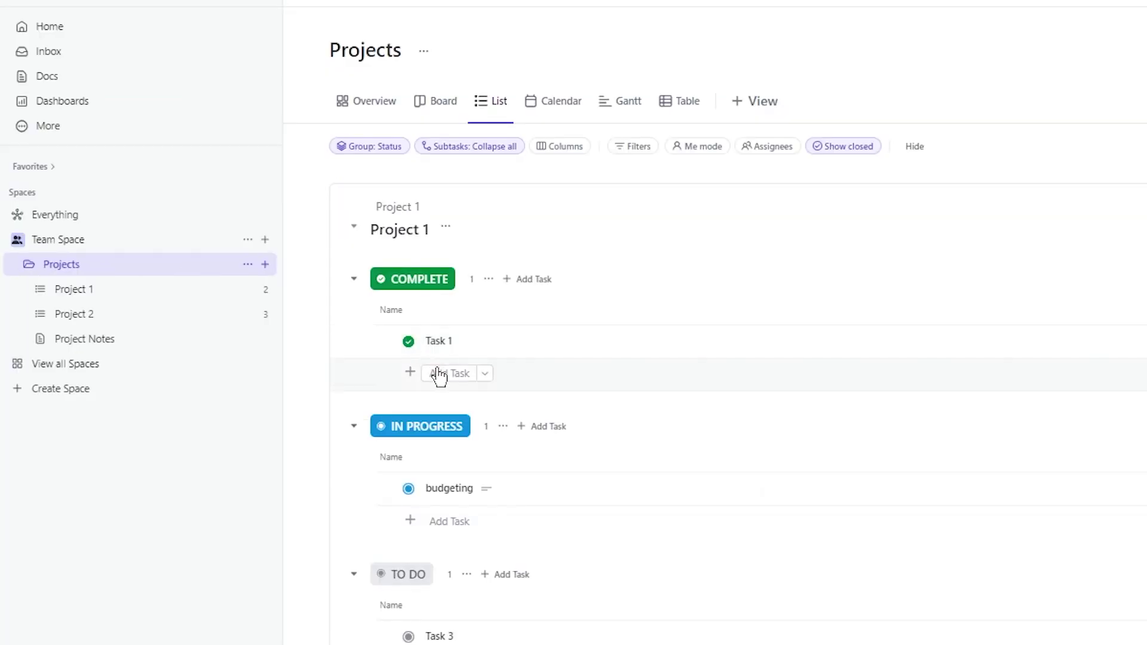
Copy the AI's suggested title and save it as task 'Design Optimization for Project X' under Complete
{"action": "left_click", "coordinate": [288, 352]}
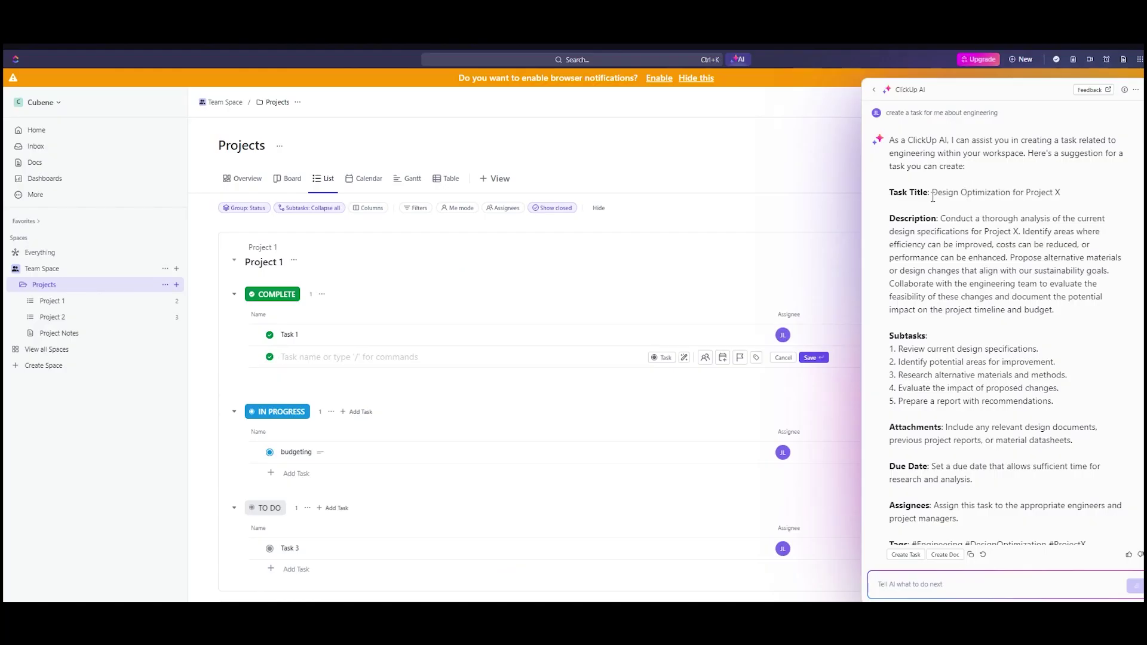
{"action": "left_click_drag", "start_coordinate": [933, 197], "coordinate": [1062, 192]}
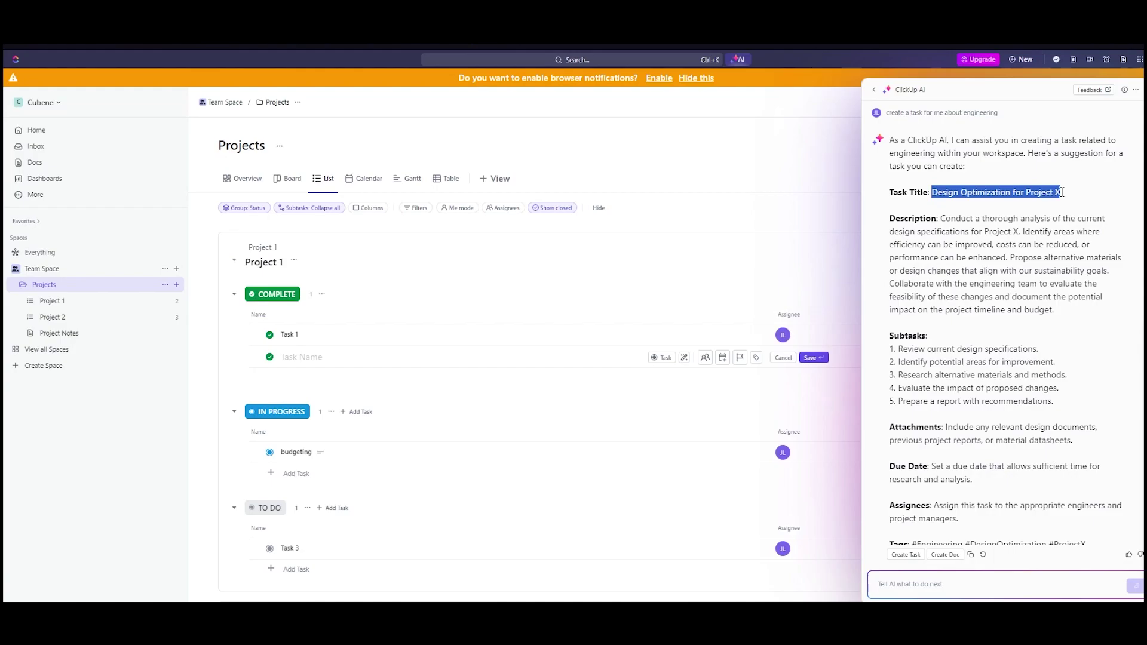
{"action": "right_click", "coordinate": [1043, 195]}
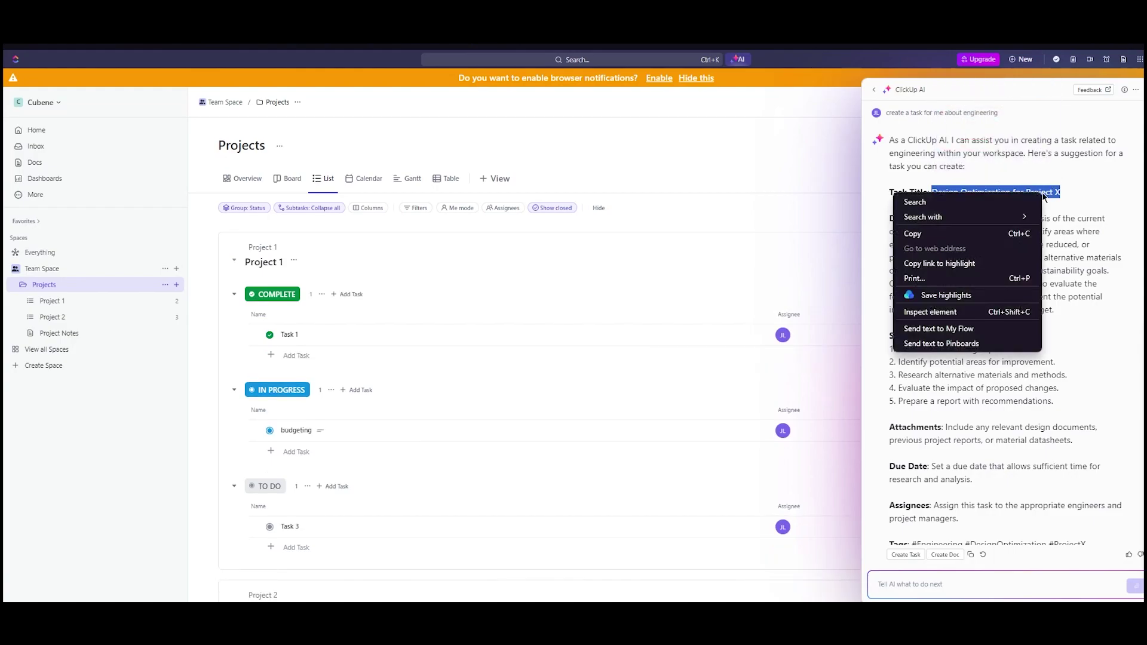
{"action": "left_click", "coordinate": [974, 239]}
{"action": "left_click", "coordinate": [289, 354]}
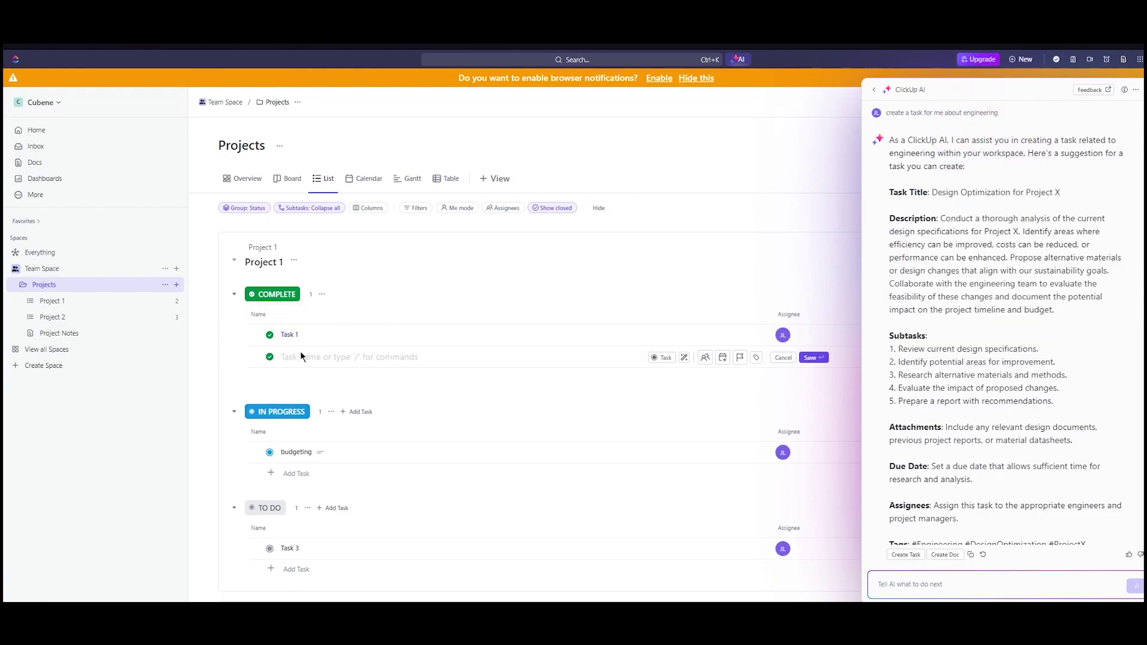
{"action": "right_click", "coordinate": [300, 350]}
{"action": "left_click", "coordinate": [343, 439]}
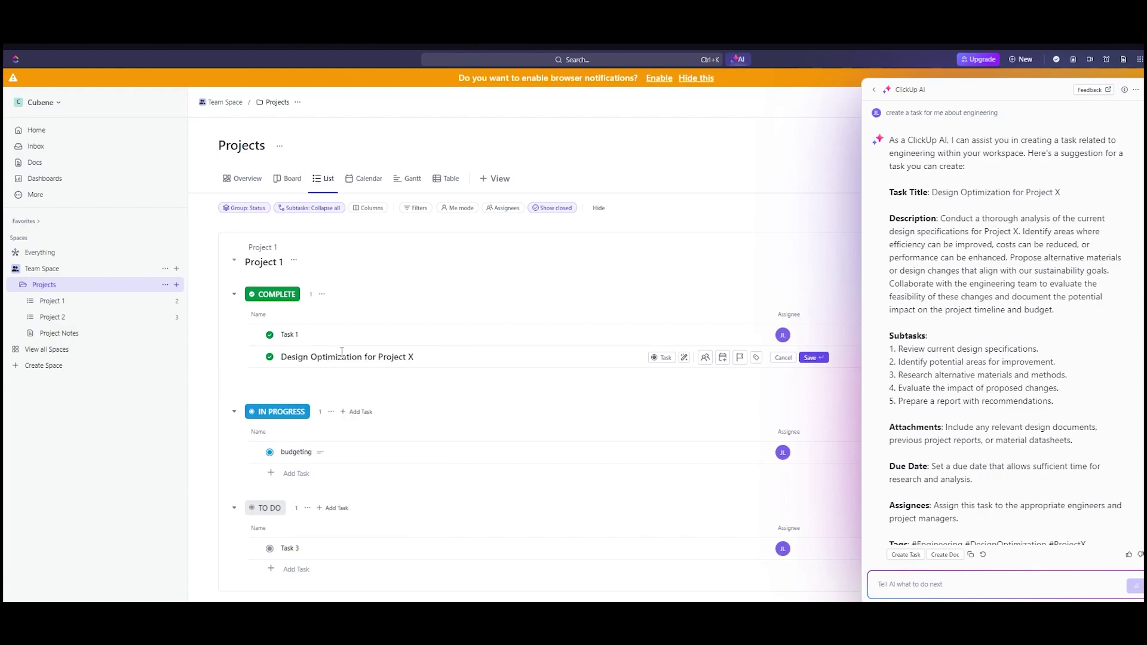
{"action": "key", "text": "Return"}
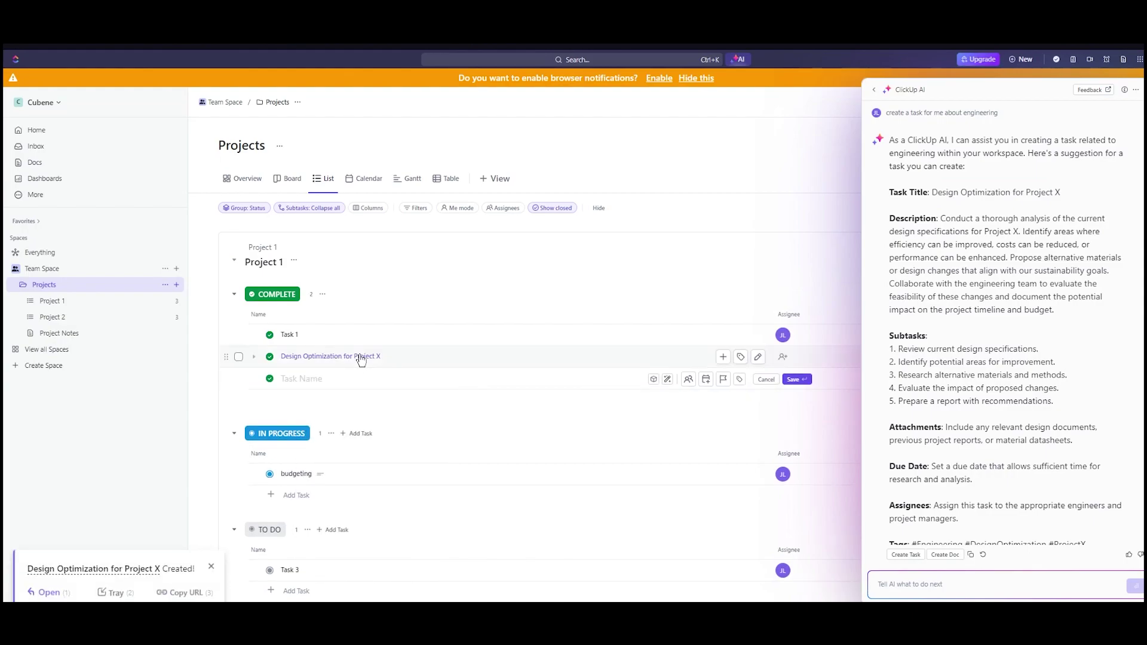
Paste the AI-suggested analysis paragraph as the Design Optimization for Project X description
{"action": "left_click", "coordinate": [360, 355]}
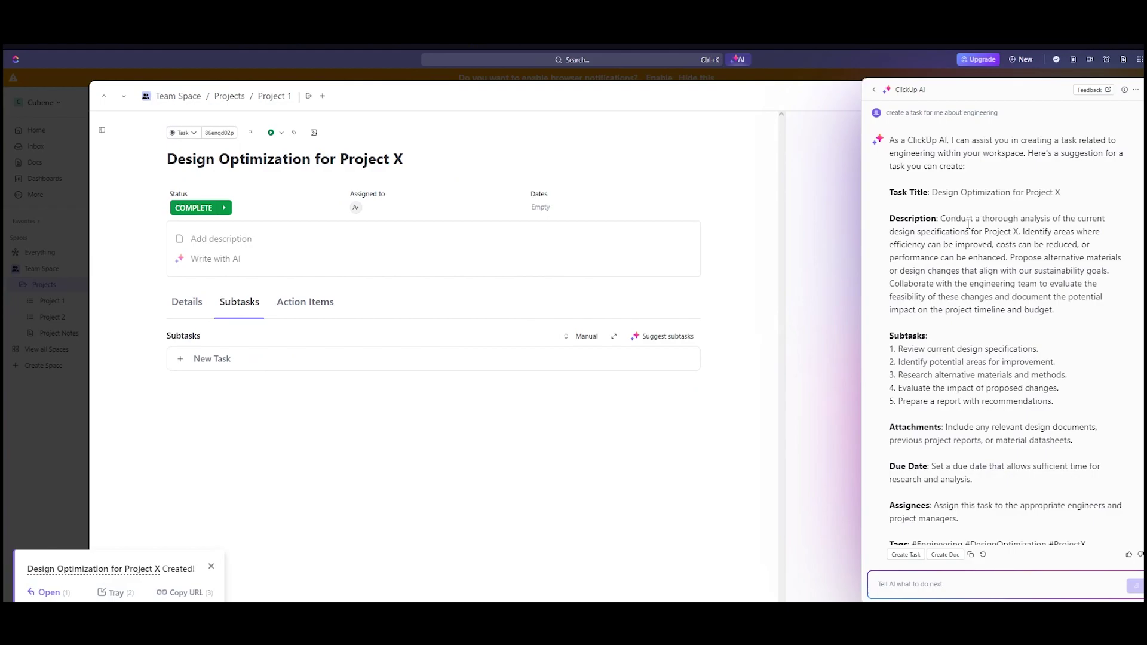
{"action": "left_click_drag", "start_coordinate": [942, 218], "coordinate": [1055, 310]}
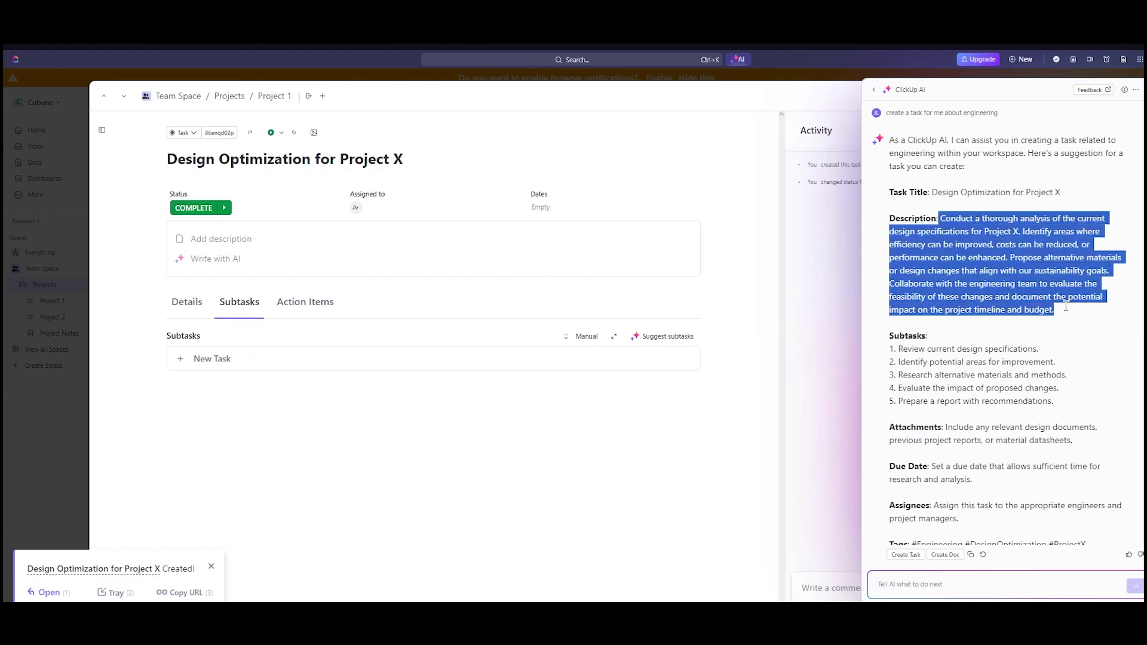
{"action": "right_click", "coordinate": [987, 266]}
{"action": "left_click", "coordinate": [1008, 305]}
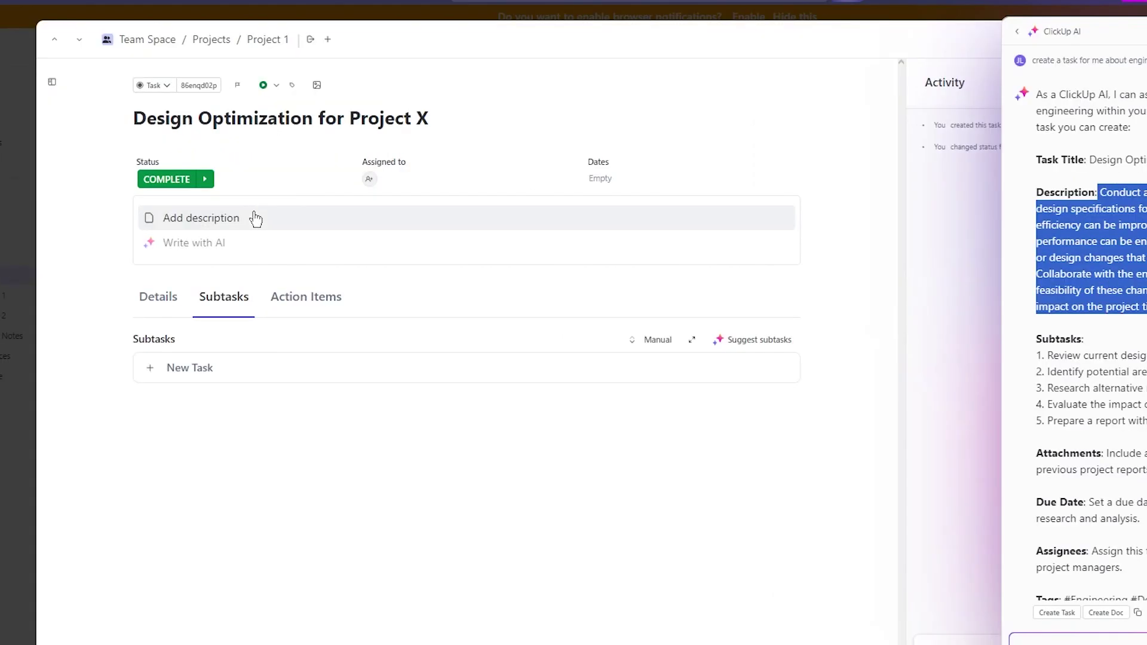
{"action": "left_click", "coordinate": [262, 240]}
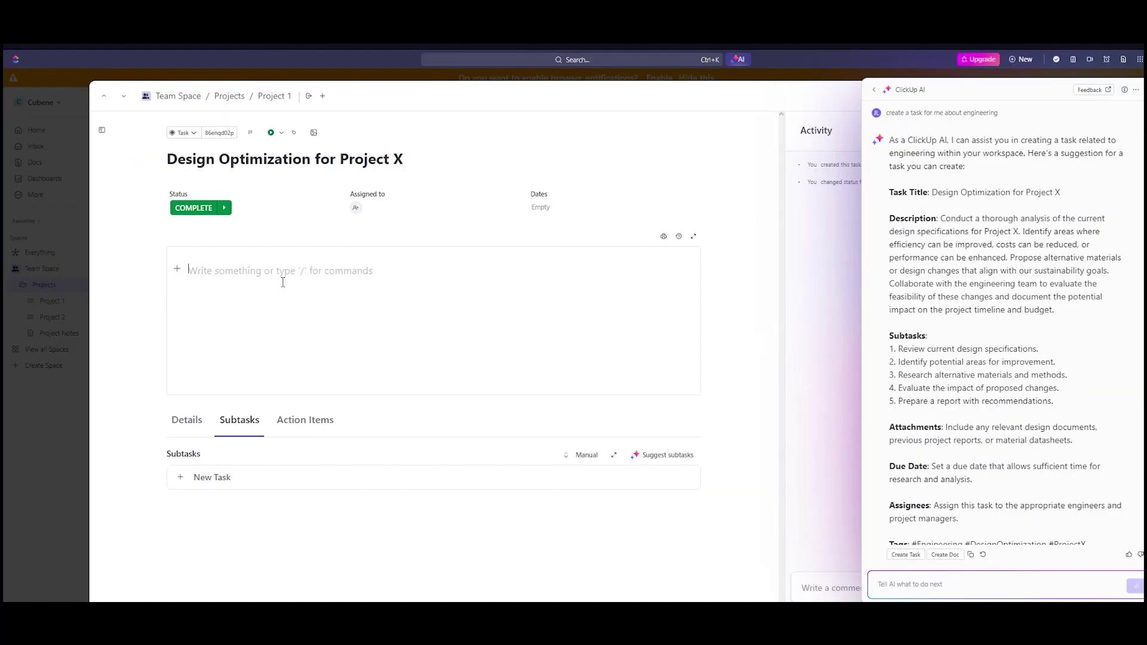
{"action": "key", "text": "ctrl+v"}
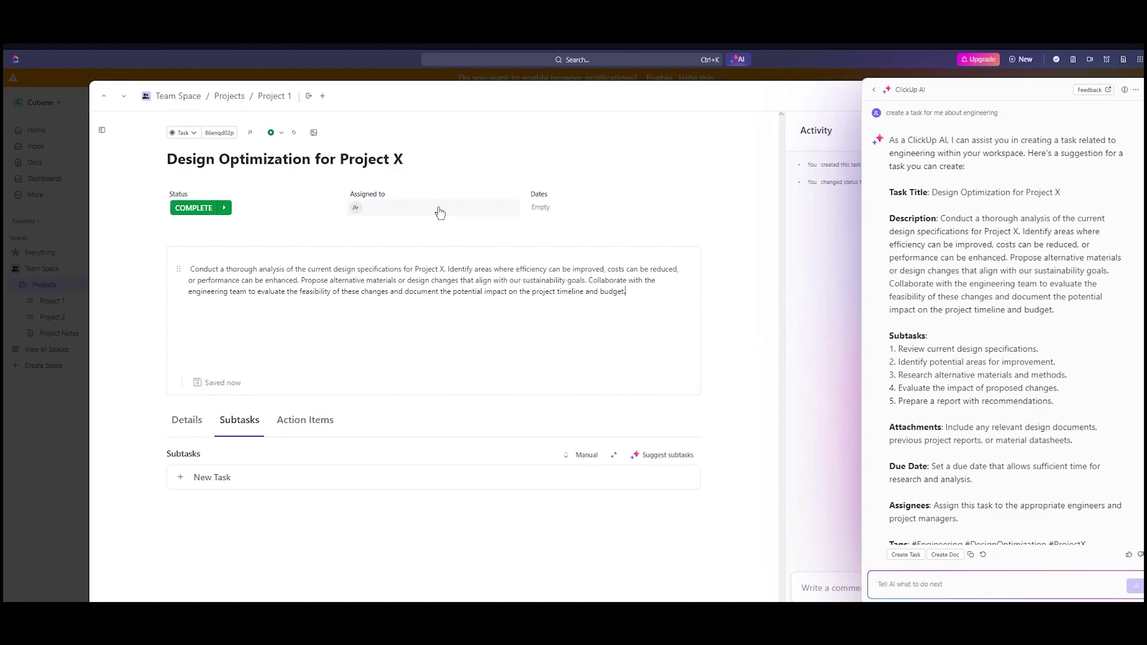
{"action": "scroll", "coordinate": [965, 388], "scroll_direction": "down", "scroll_amount": 5}
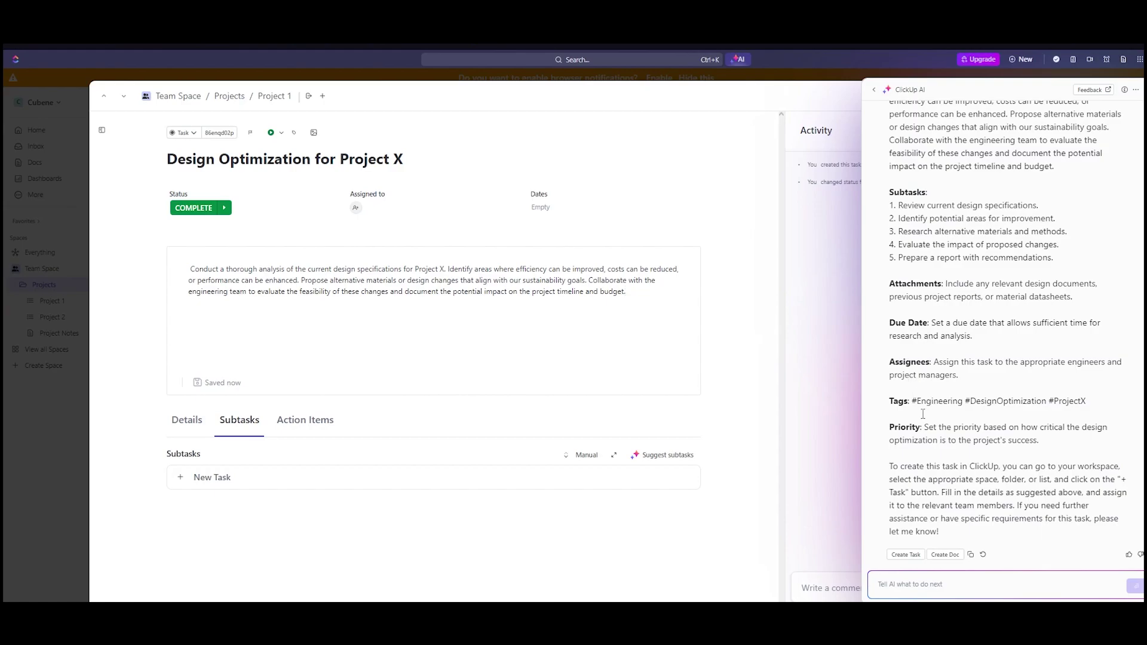
{"action": "scroll", "coordinate": [923, 414], "scroll_direction": "up", "scroll_amount": 3}
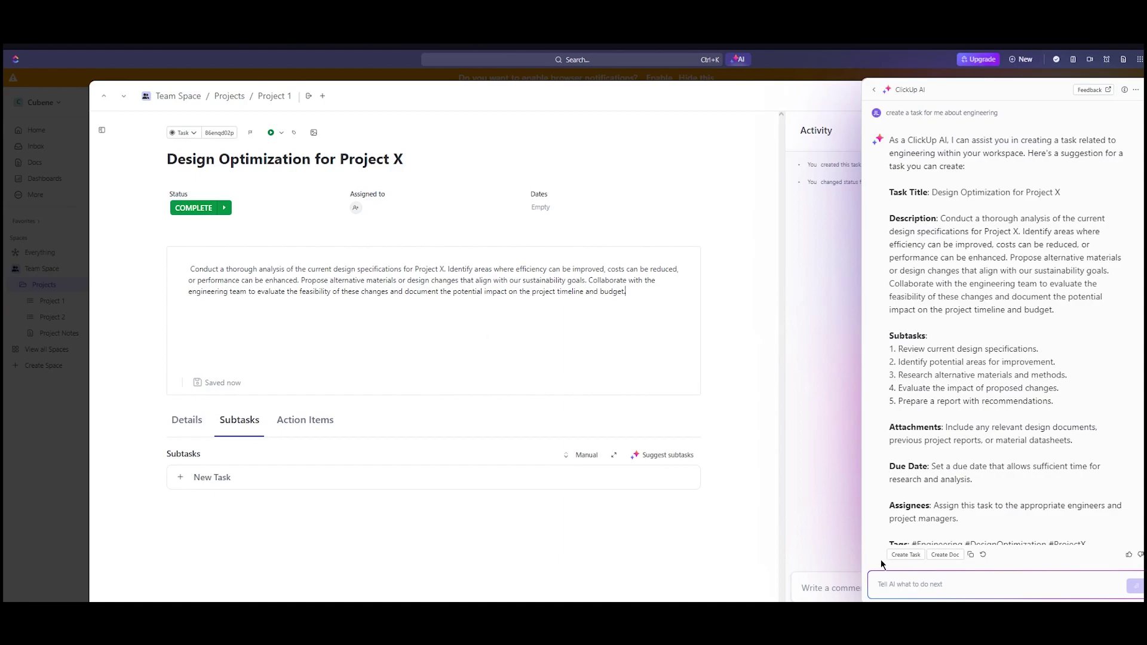
Send the request 'improve my writing' to the AI assistant
{"action": "left_click", "coordinate": [895, 582]}
{"action": "type", "text": "imp"}
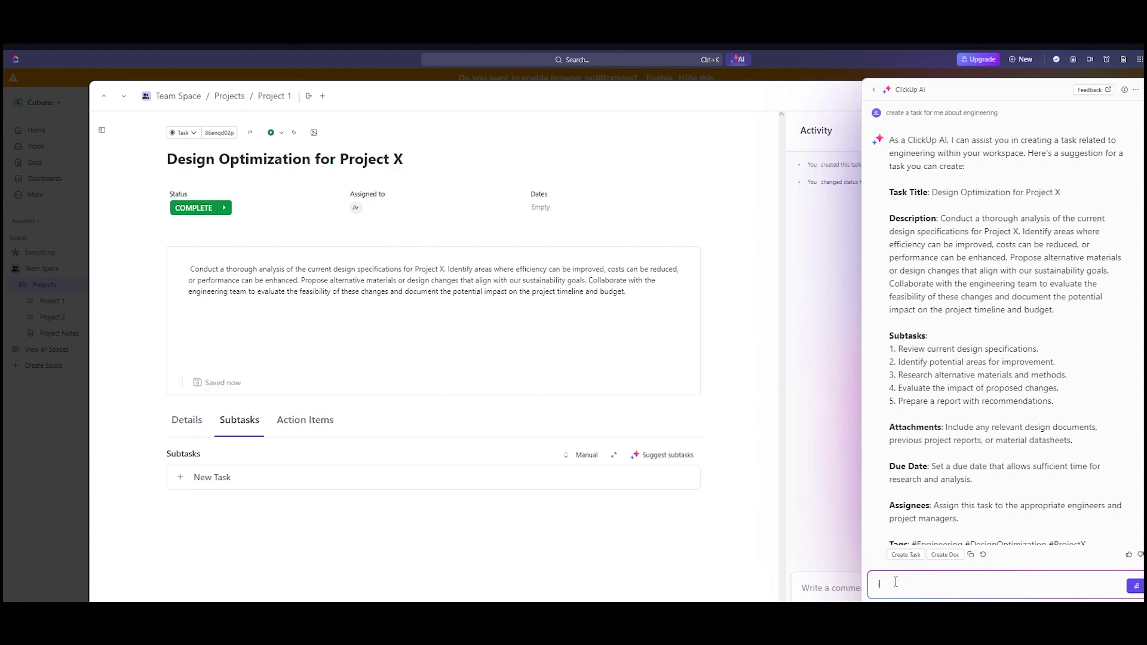
{"action": "type", "text": "rove my writing"}
{"action": "key", "text": "Return"}
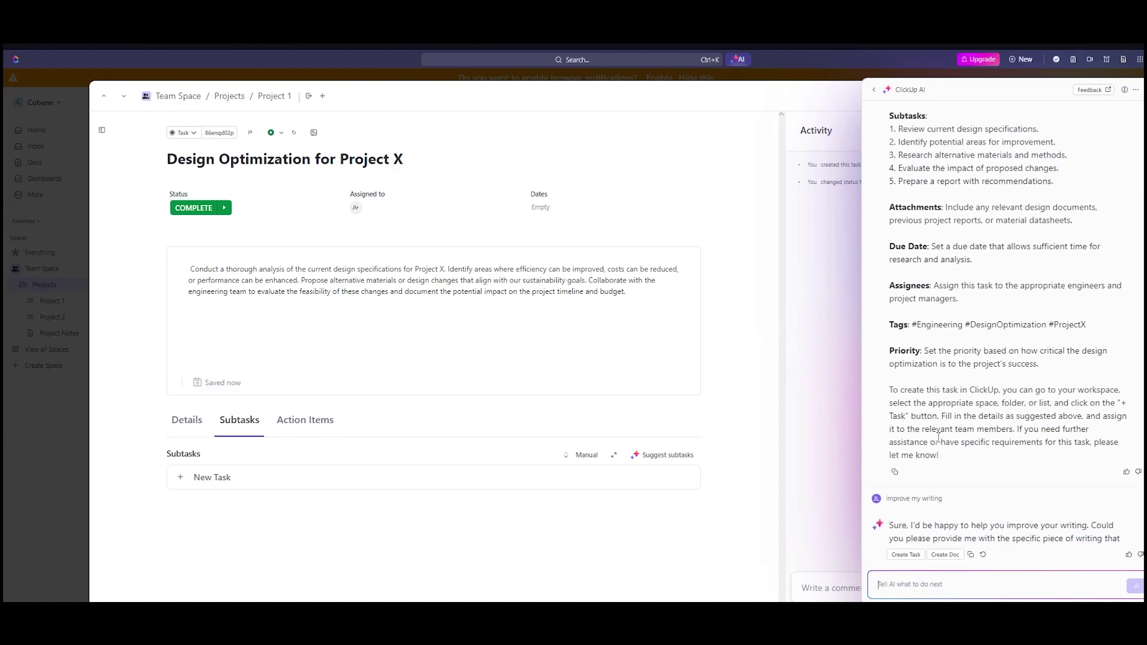
Create a task from the AI reply named 'hr' and save it as a draft
{"action": "left_click", "coordinate": [906, 554]}
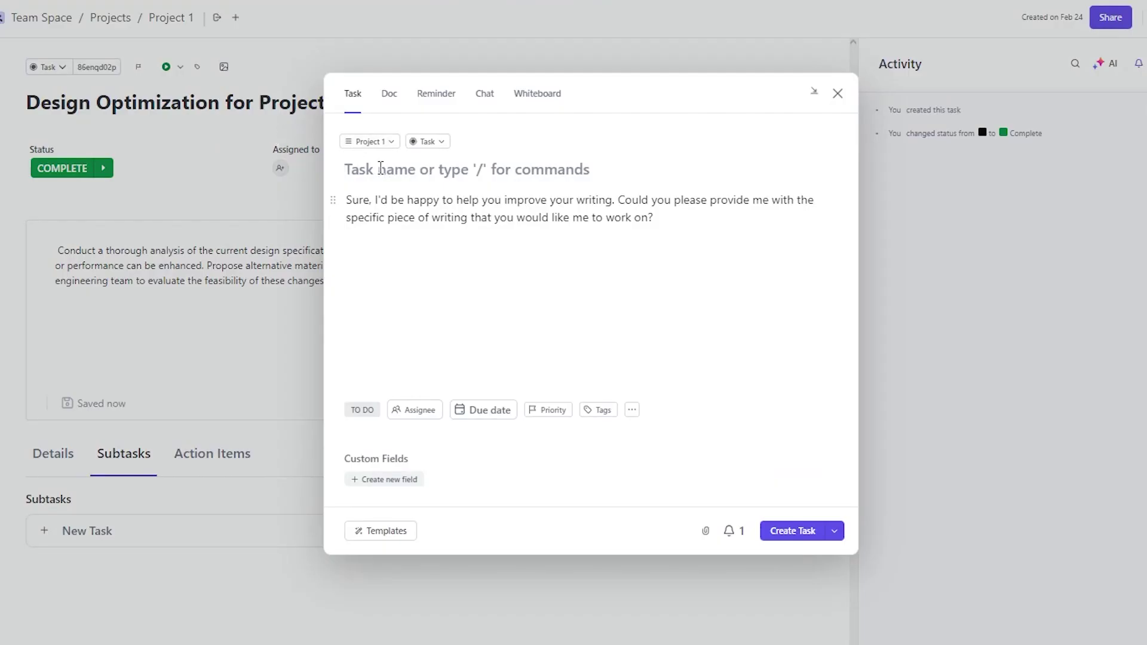
{"action": "left_click", "coordinate": [381, 168]}
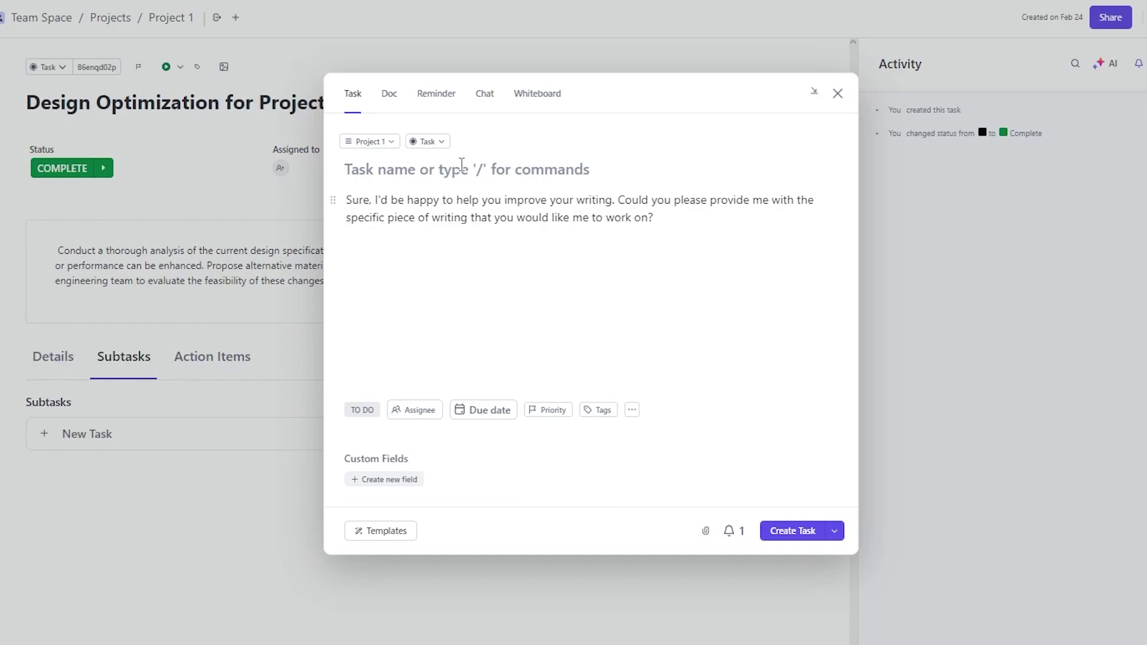
{"action": "type", "text": "hr"}
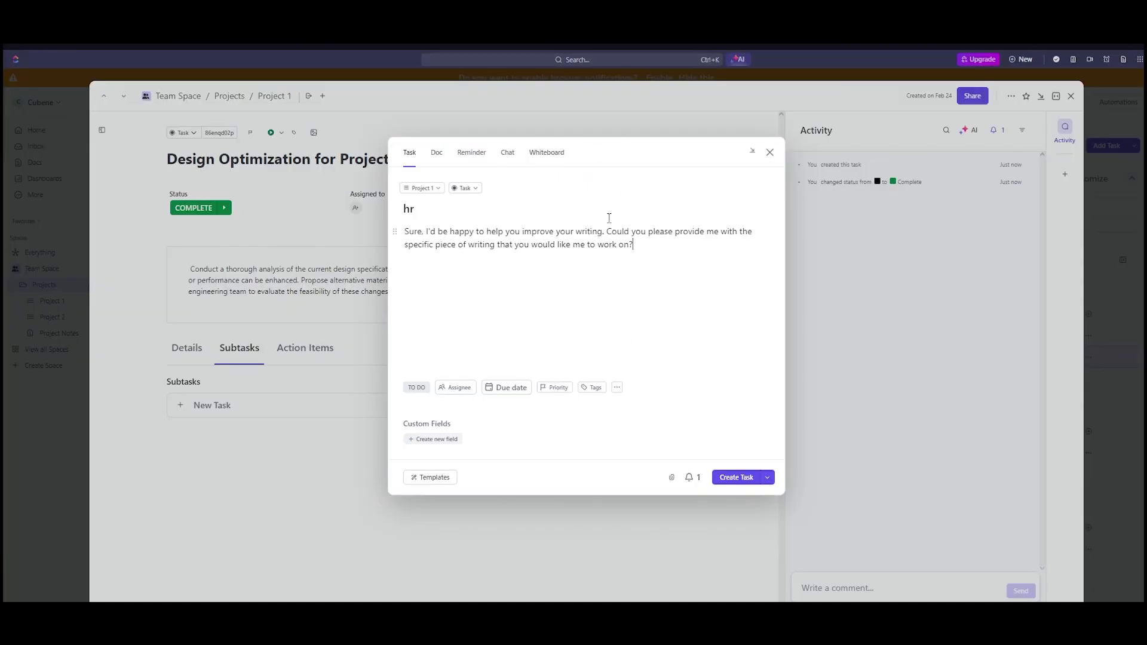
{"action": "left_click", "coordinate": [770, 152]}
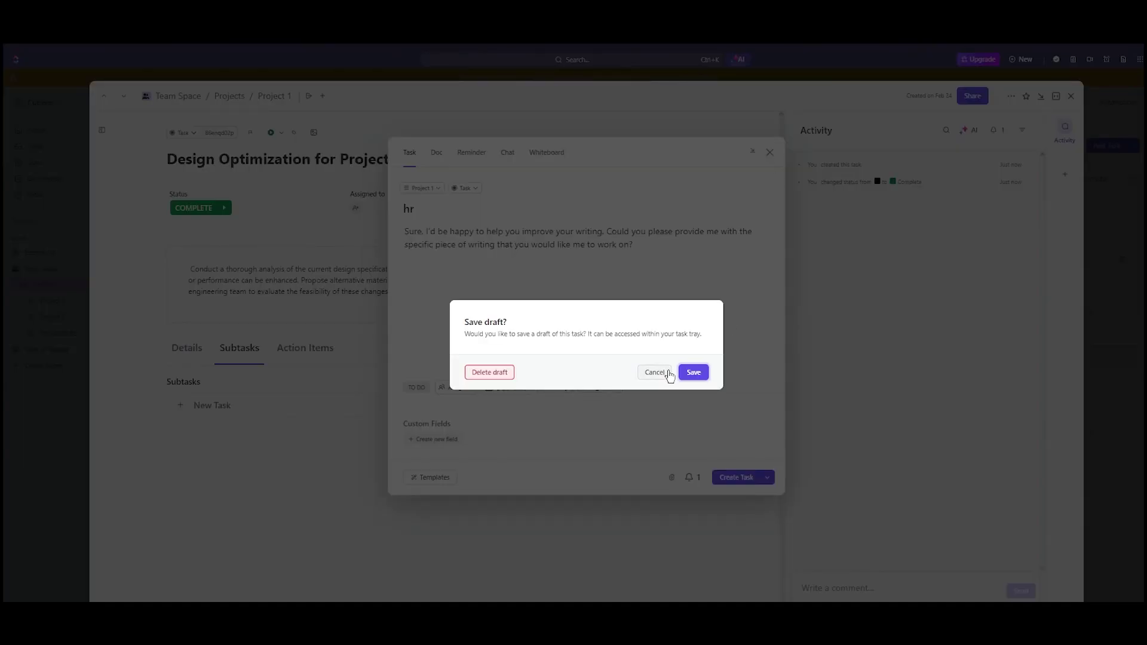
{"action": "left_click", "coordinate": [688, 372]}
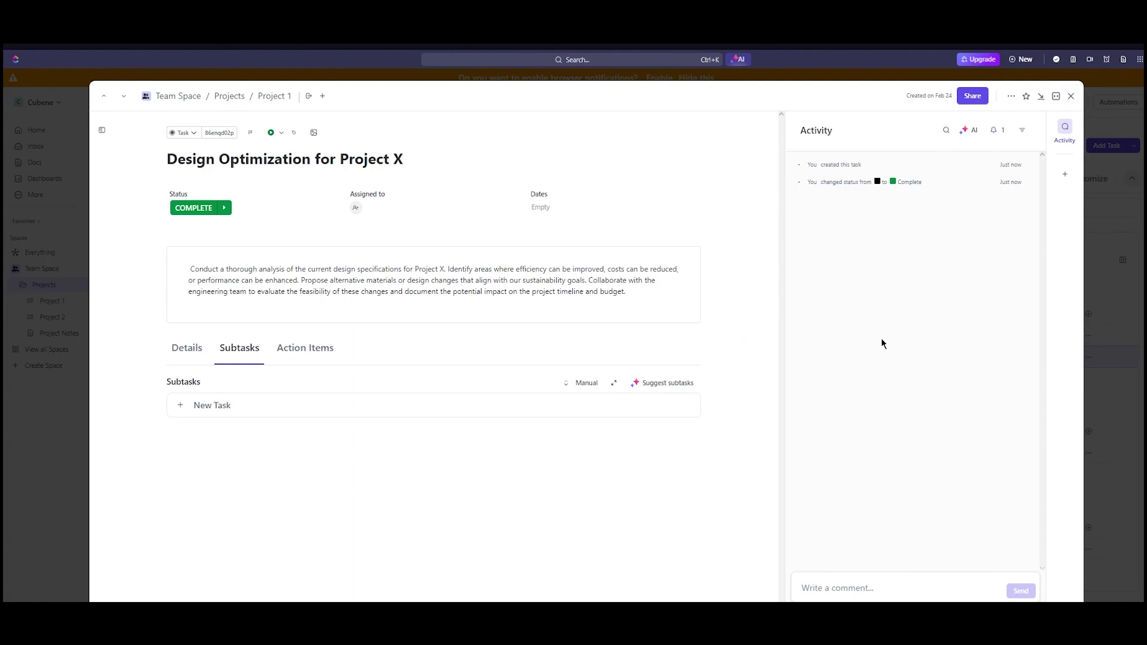
Ask the task's AI 'What is the progress of this task?', then close the resulting doc
{"action": "left_click", "coordinate": [739, 59]}
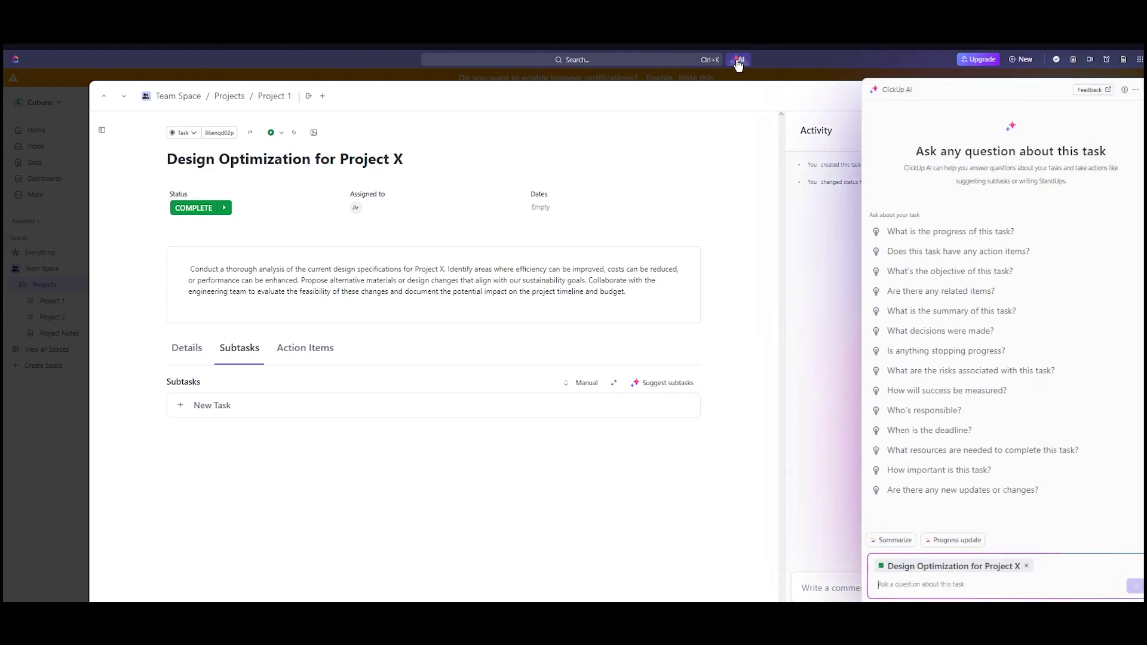
{"action": "left_click", "coordinate": [983, 231]}
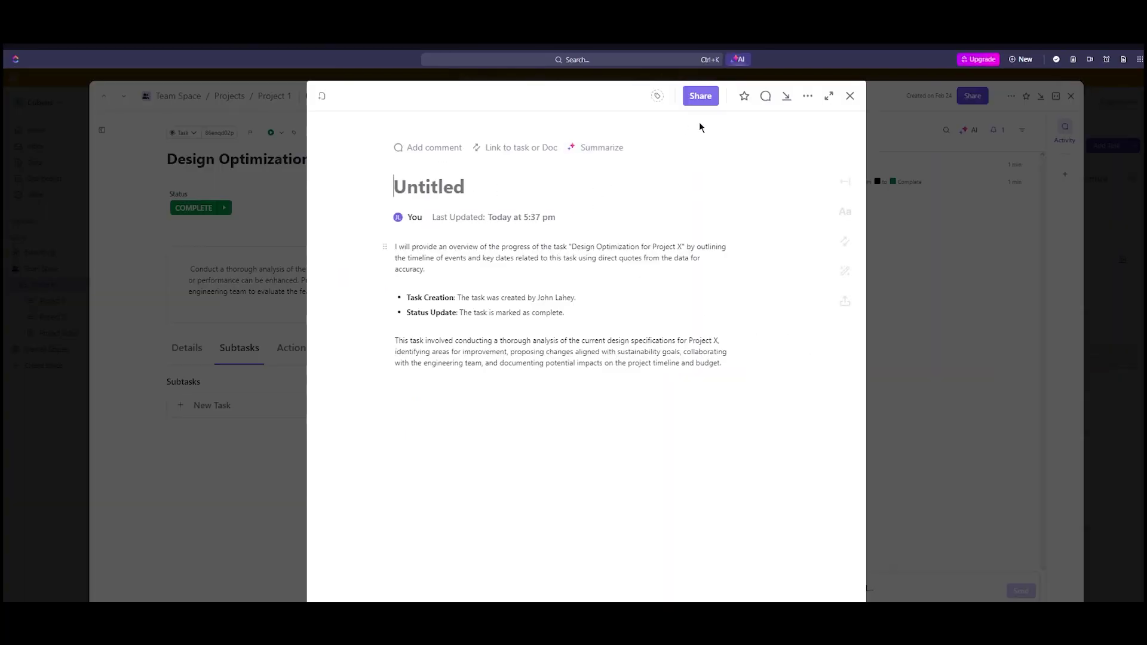
{"action": "left_click", "coordinate": [858, 96]}
Close the task and start a new template in ClickUp AI's Generate template form
{"action": "left_click", "coordinate": [1096, 183]}
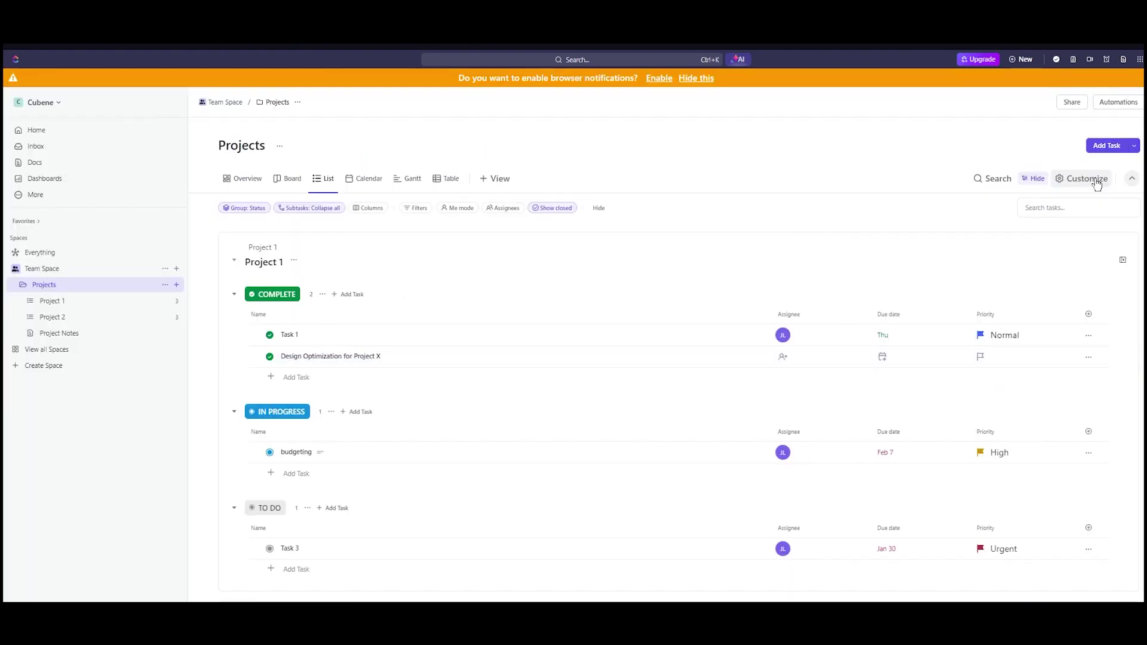
{"action": "left_click", "coordinate": [739, 59]}
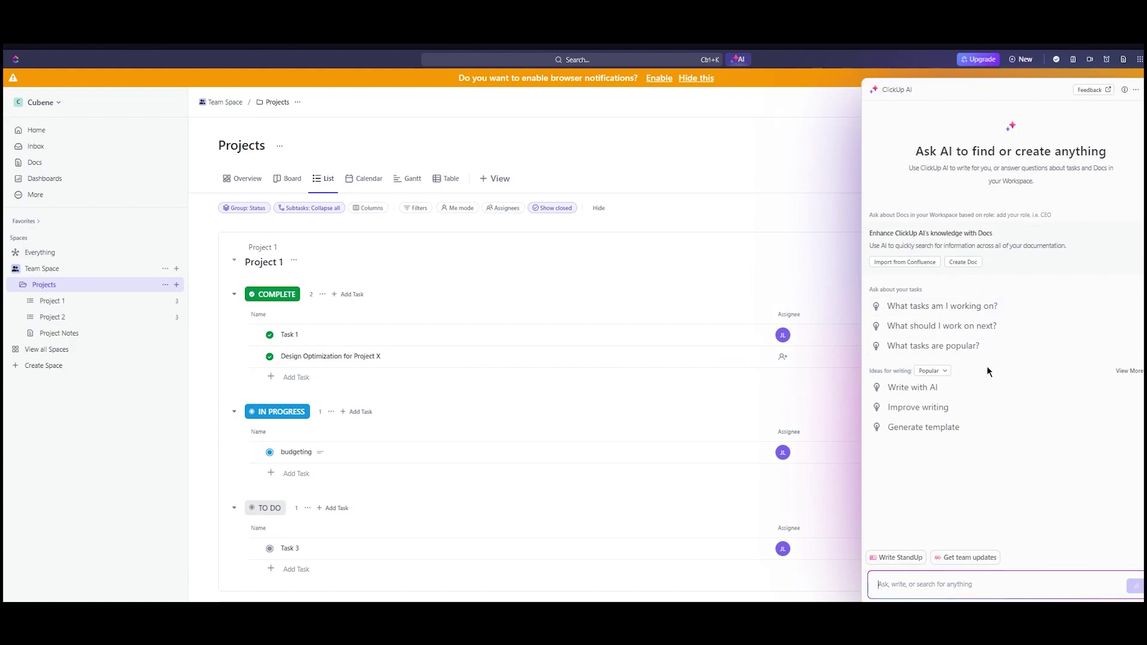
{"action": "left_click", "coordinate": [943, 425]}
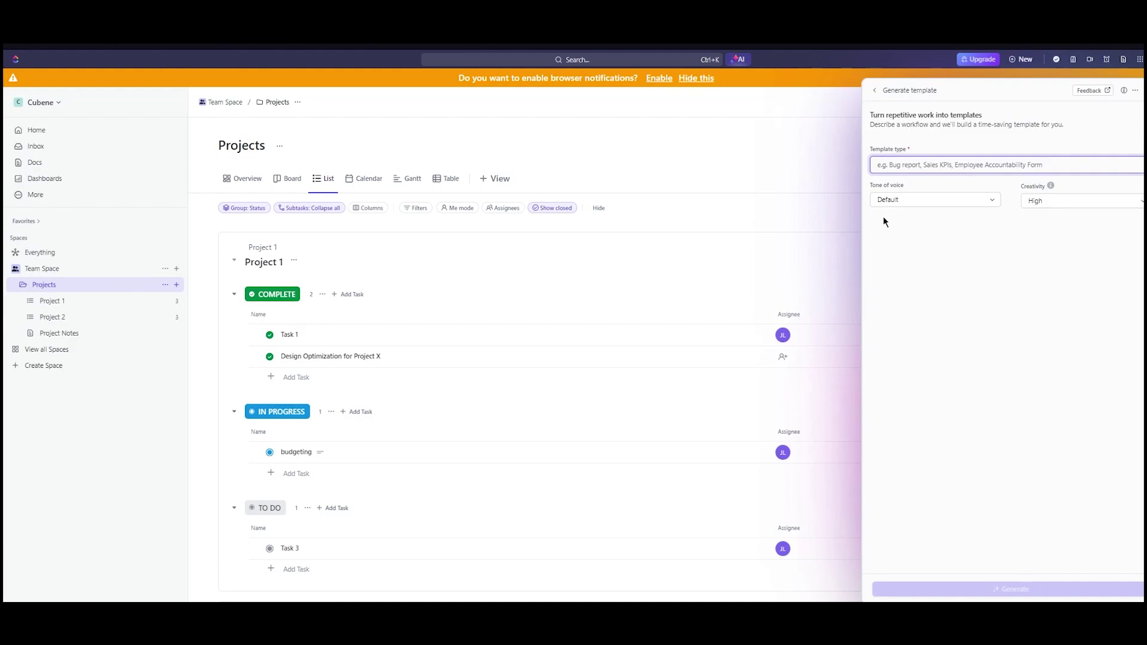
Set Professional tone, keep High creativity, and enter 'bug report' as template type
{"action": "left_click", "coordinate": [946, 202]}
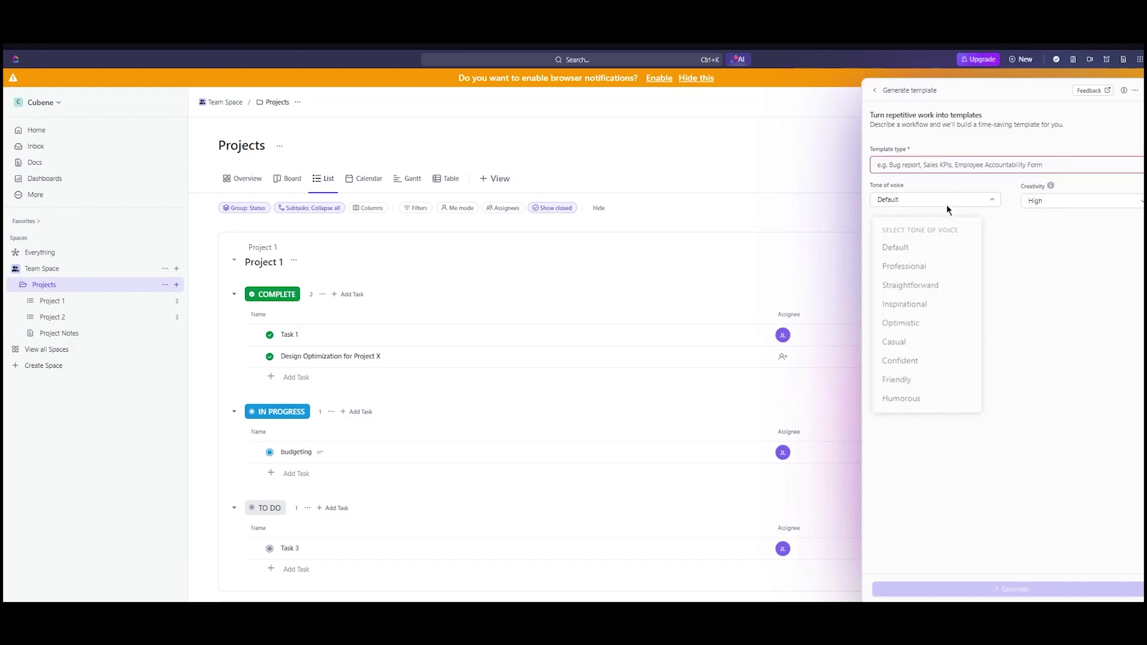
{"action": "left_click", "coordinate": [840, 242]}
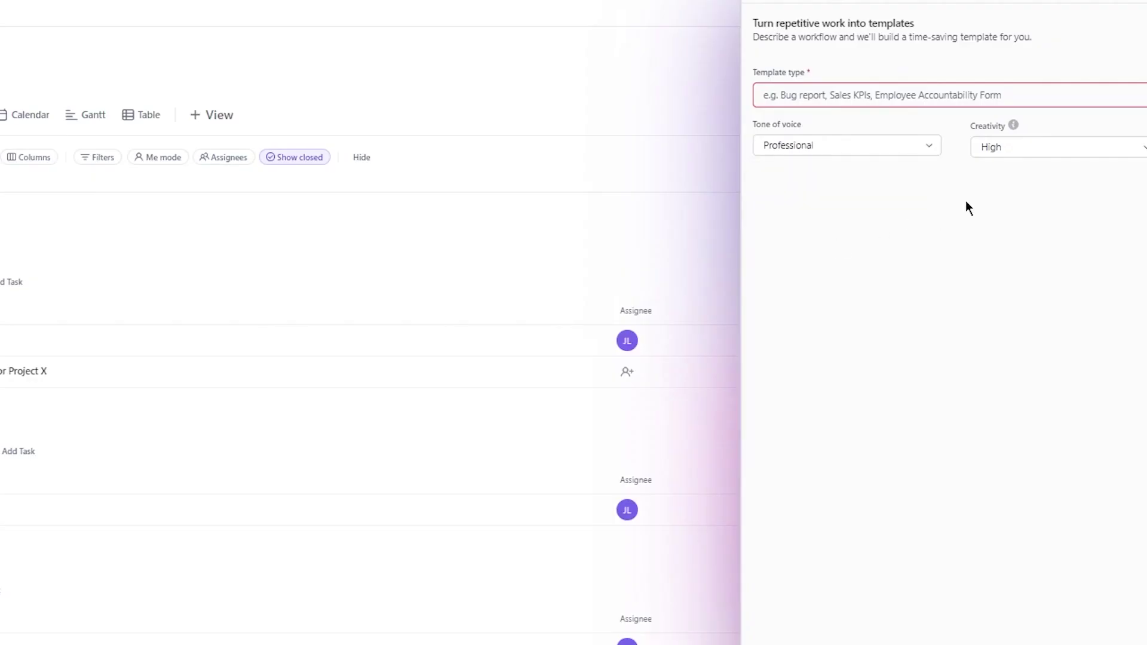
{"action": "left_click", "coordinate": [1020, 150]}
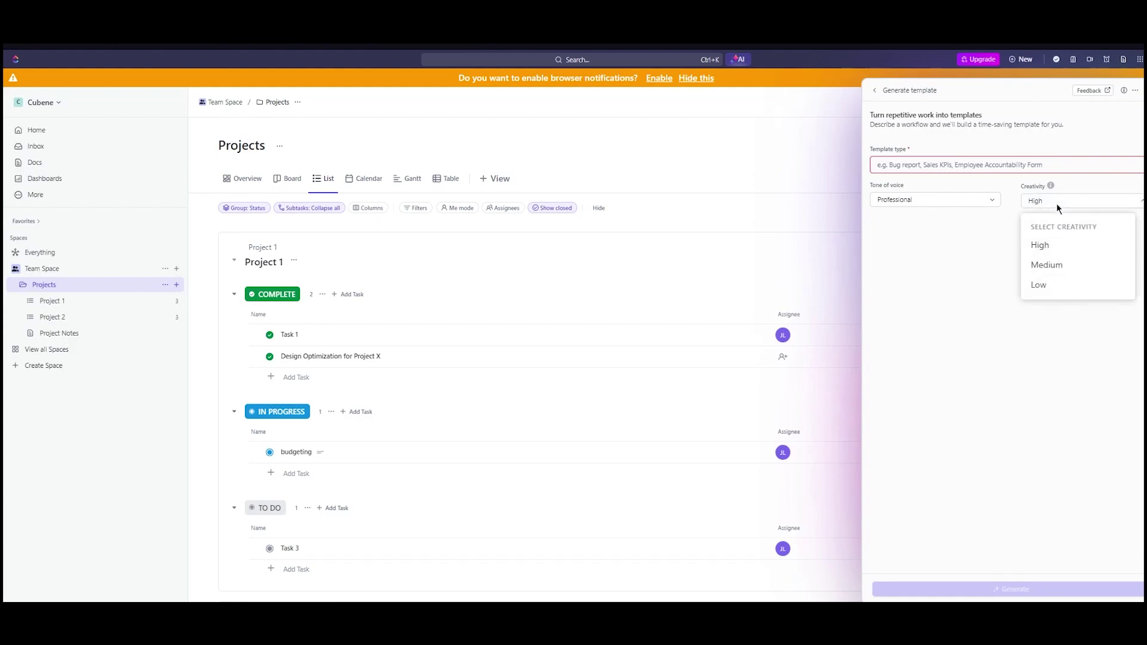
{"action": "left_click", "coordinate": [1057, 203]}
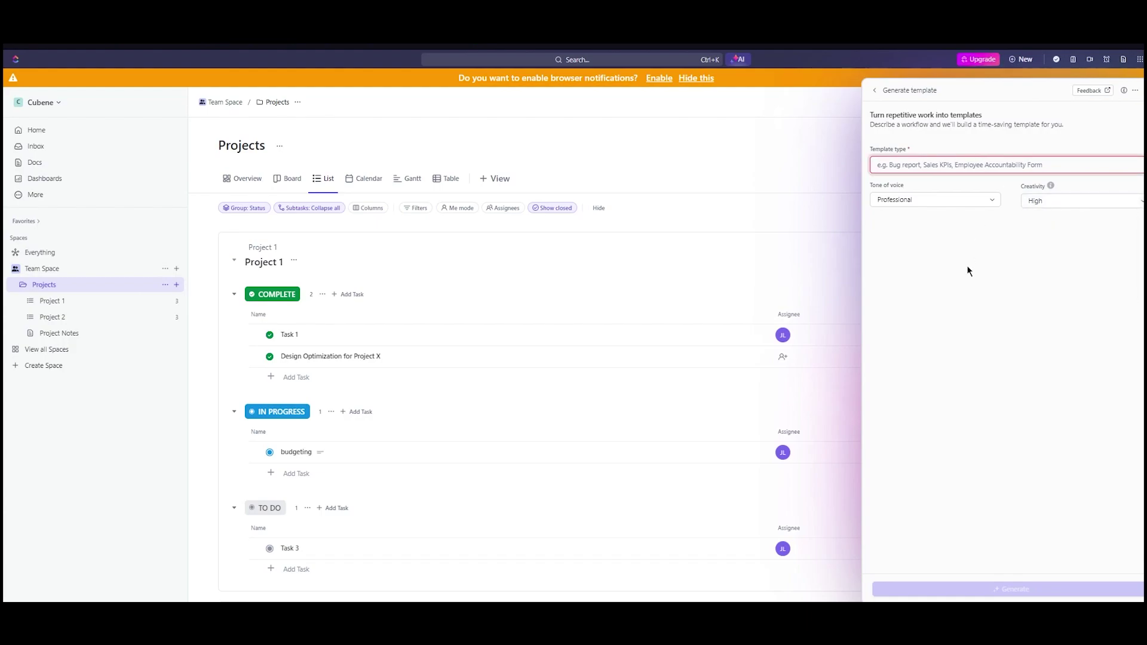
{"action": "type", "text": "bug report"}
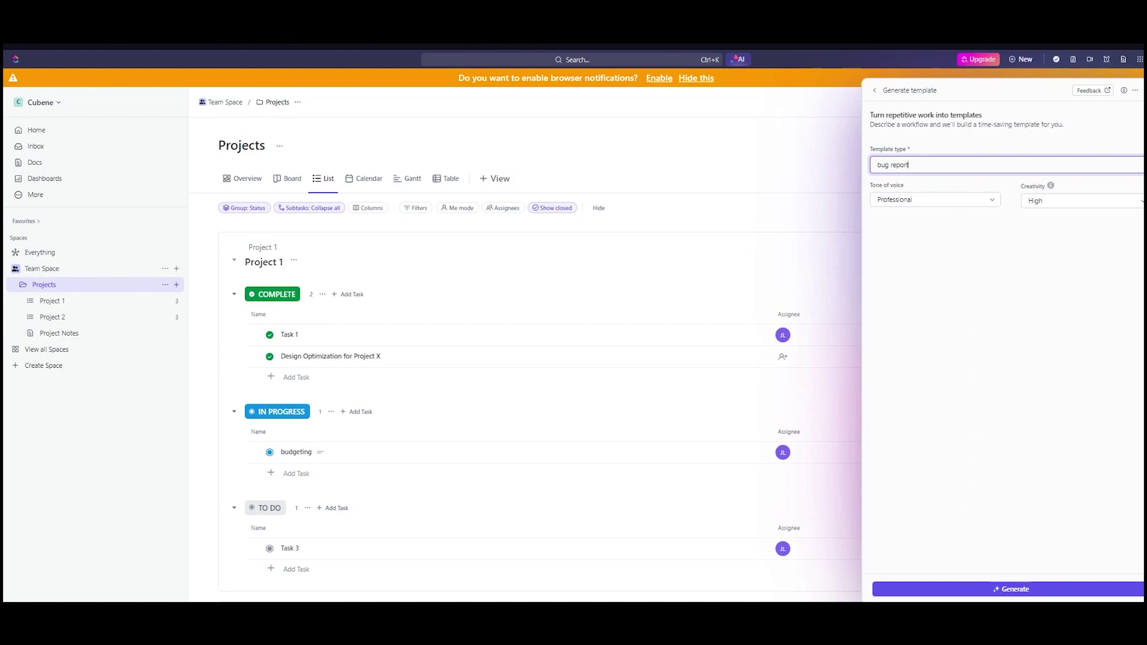
Generate the Bug Report Template, then close the ClickUp AI panel
{"action": "left_click", "coordinate": [975, 589]}
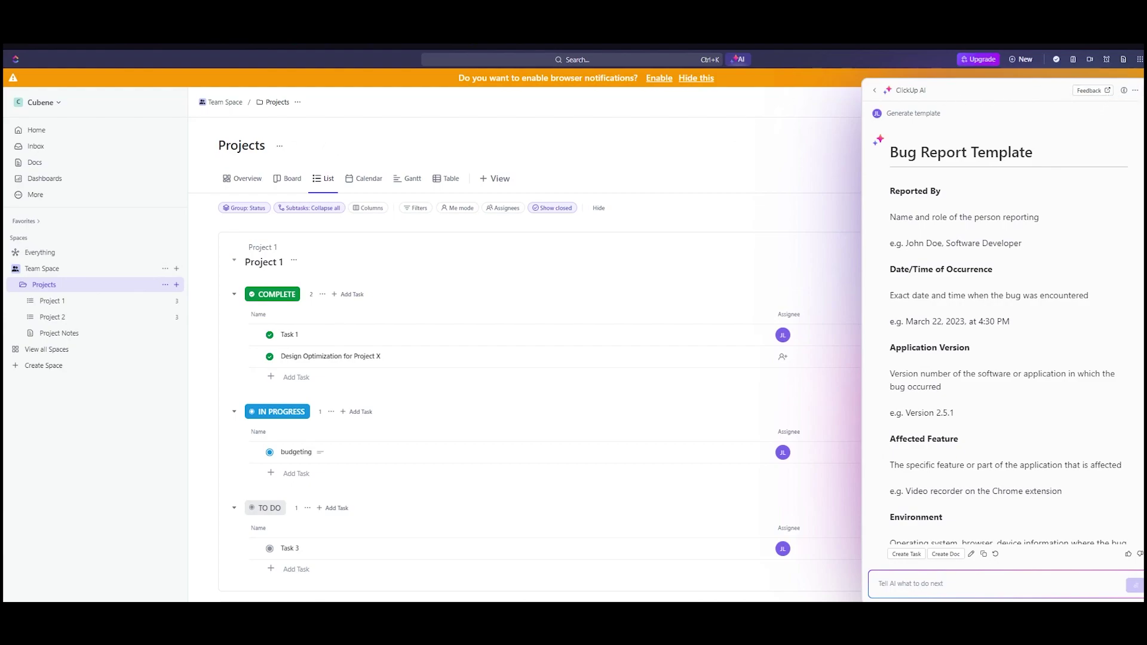
{"action": "left_click", "coordinate": [723, 133]}
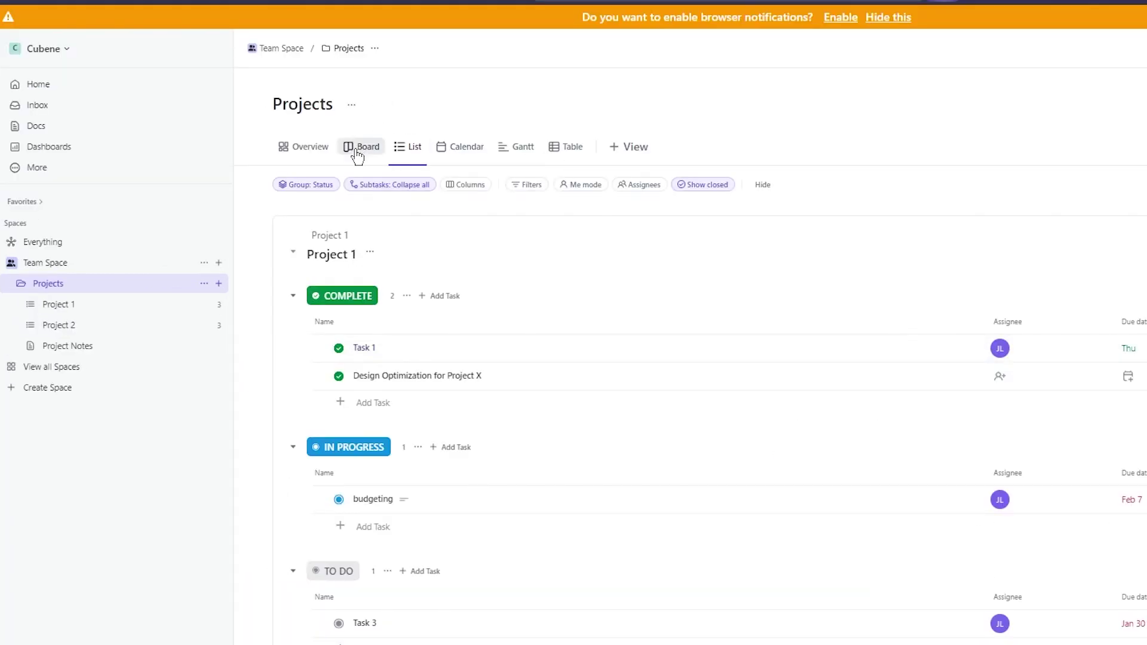
Switch Projects to Board view and generate a Last 24 hours bulleted standup in ClickUp AI
{"action": "left_click", "coordinate": [357, 150]}
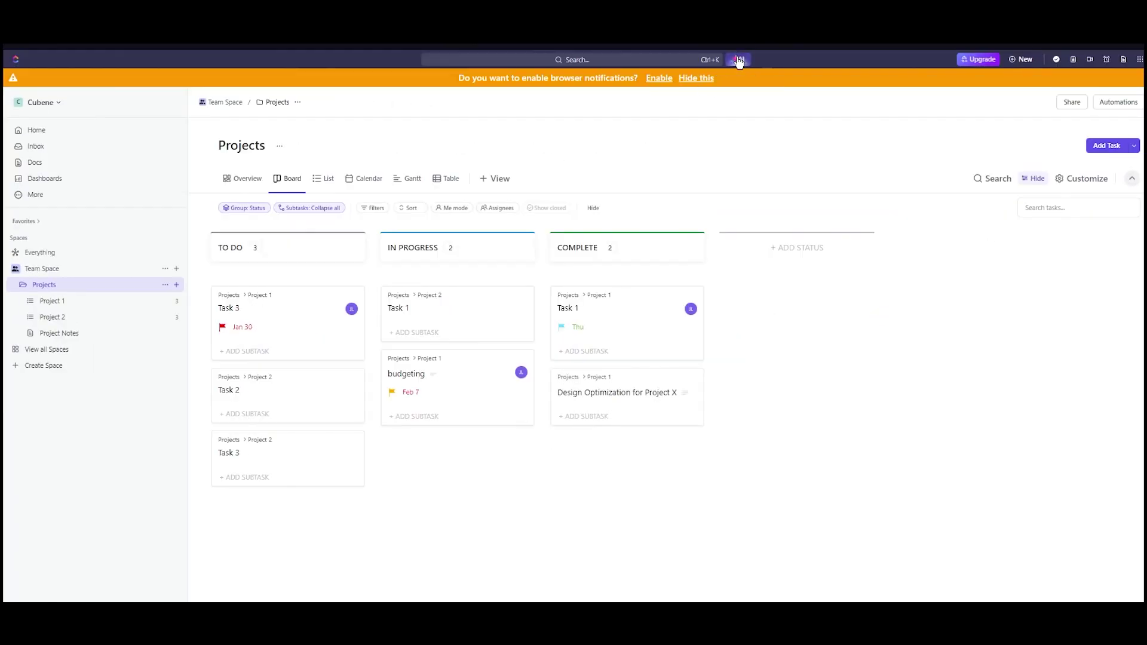
{"action": "left_click", "coordinate": [739, 60]}
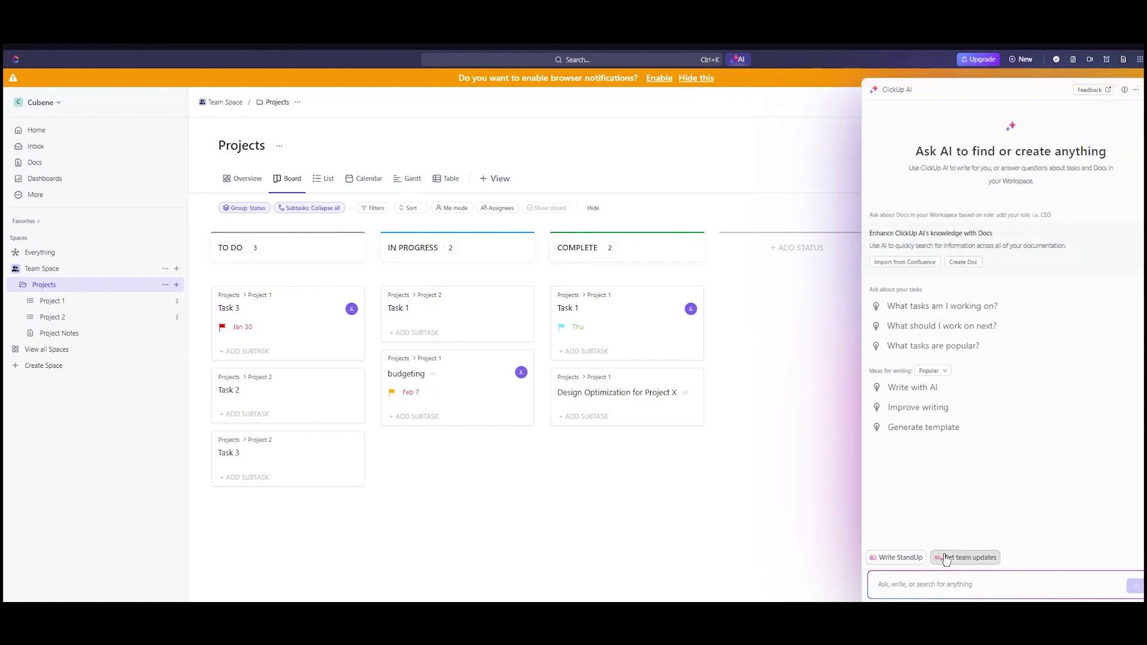
{"action": "left_click", "coordinate": [946, 560]}
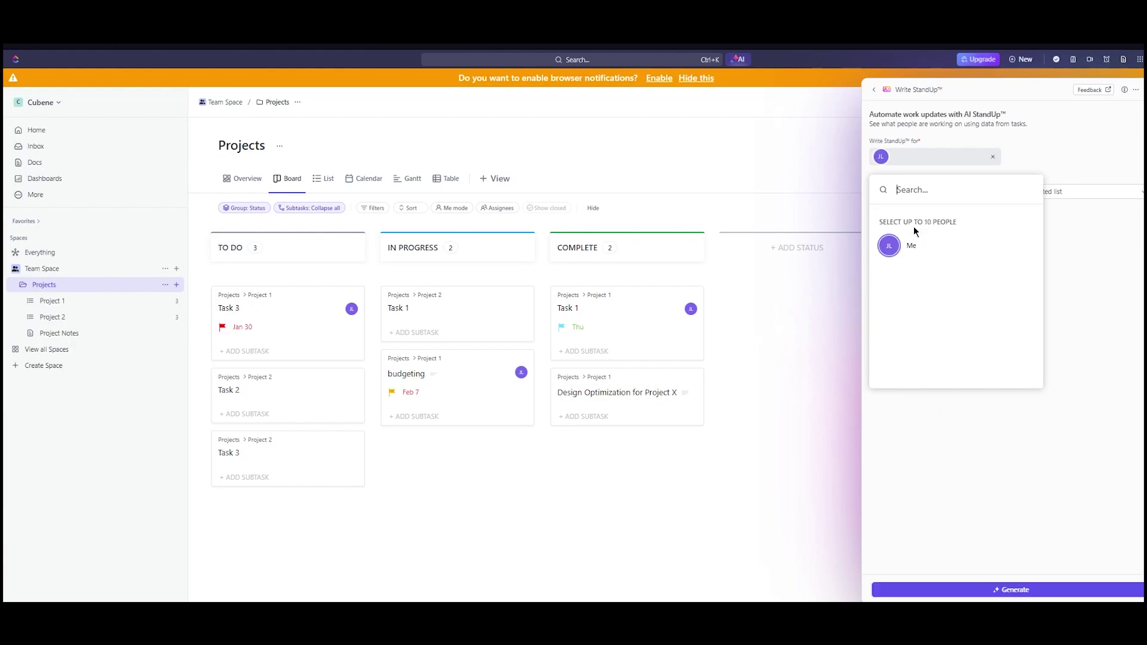
{"action": "left_click", "coordinate": [1110, 381]}
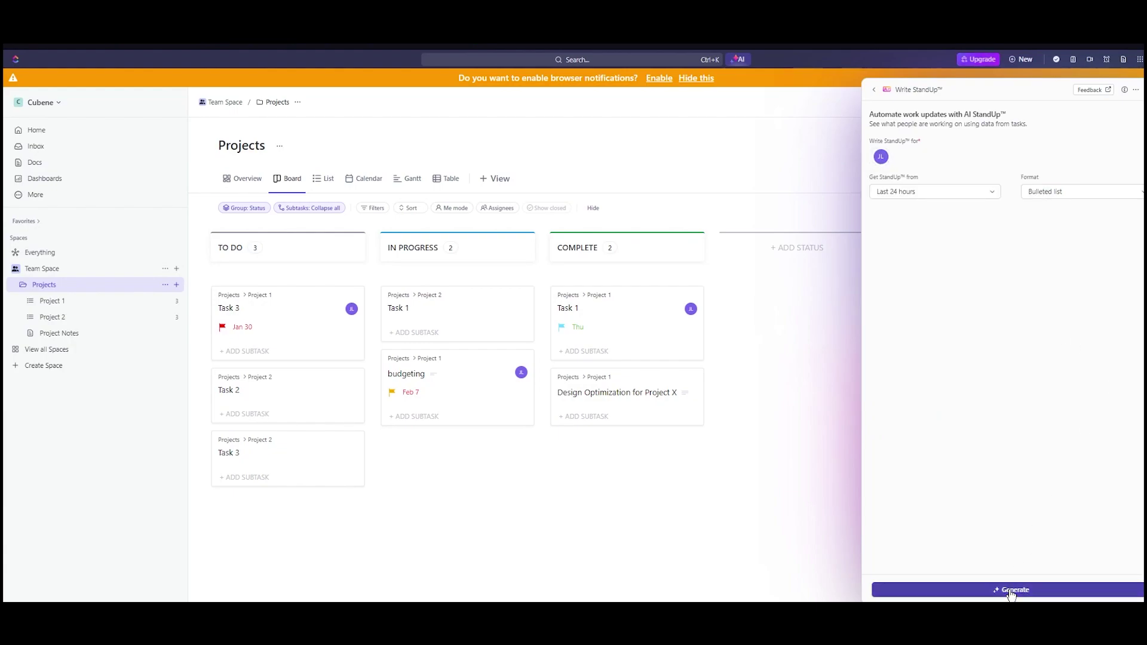
{"action": "left_click", "coordinate": [1011, 591]}
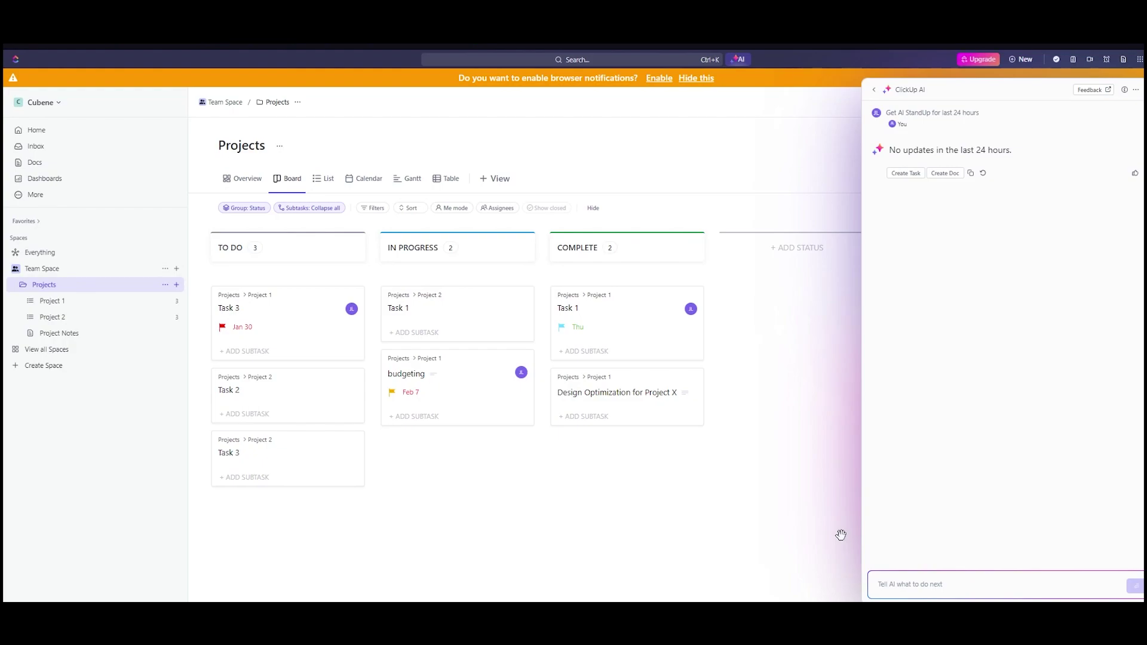
Ask ClickUp AI to 'make a calendar view showing all tasks' and read its reply
{"action": "type", "text": "make a cale"}
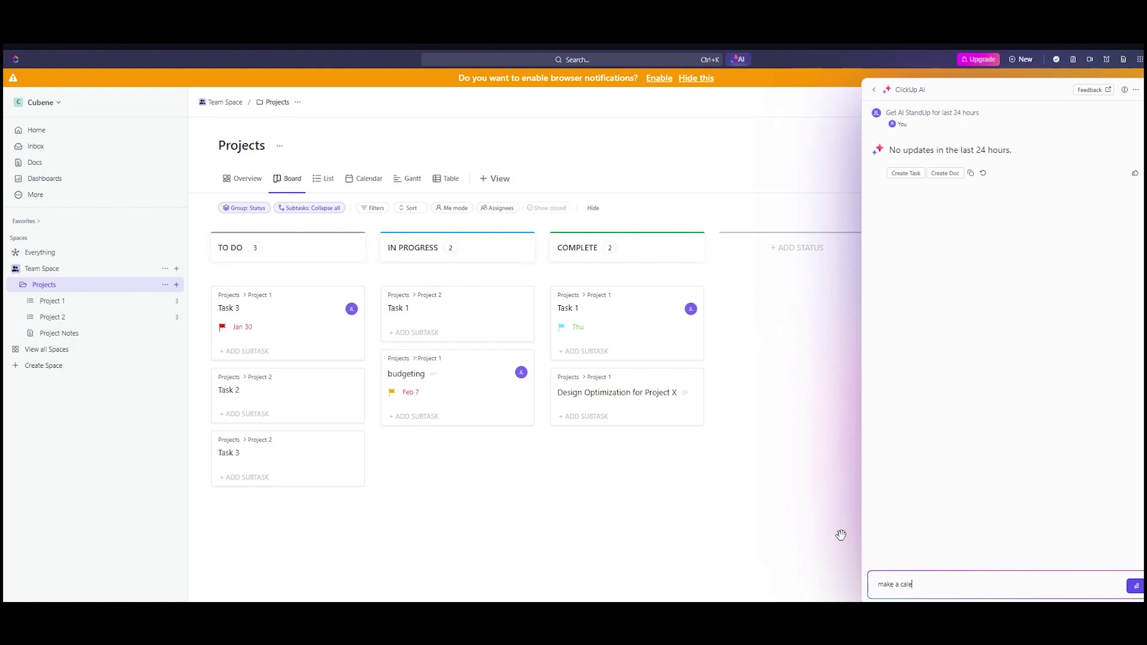
{"action": "type", "text": "ndar view showing al"}
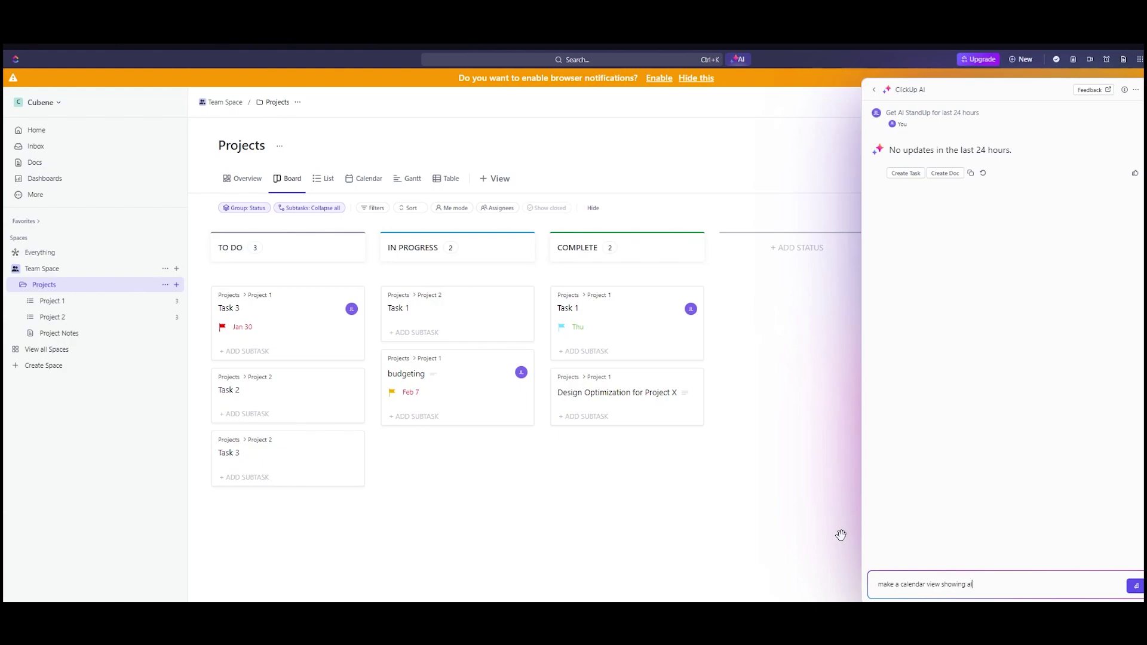
{"action": "type", "text": "l tasks"}
{"action": "key", "text": "Return"}
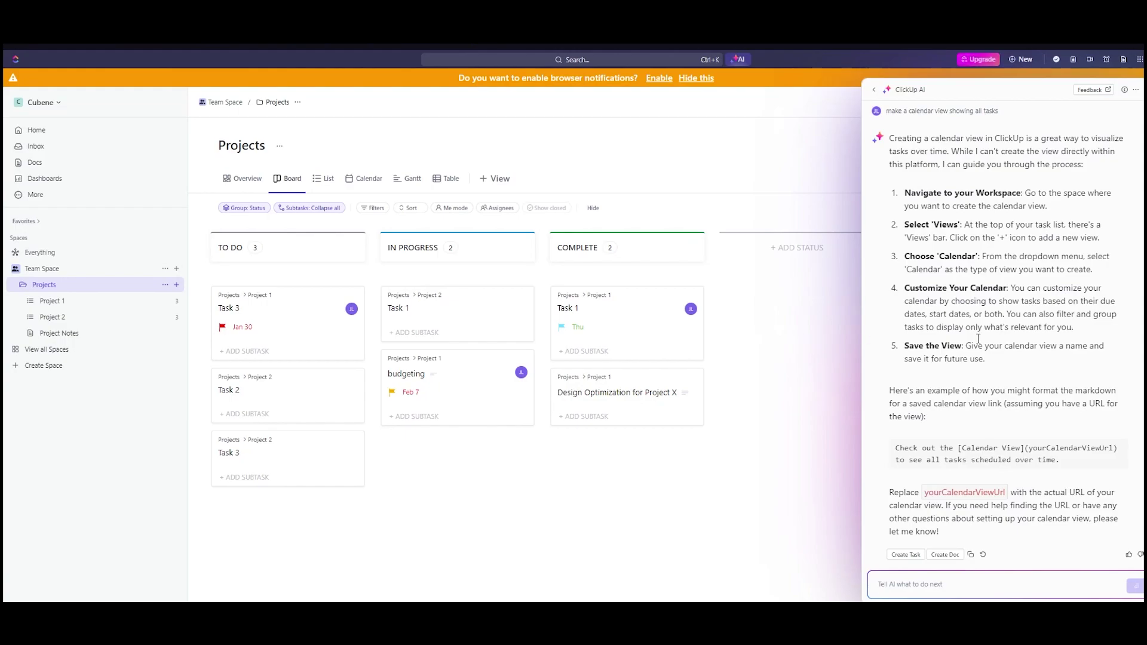
{"action": "scroll", "coordinate": [991, 339], "scroll_direction": "up", "scroll_amount": 1}
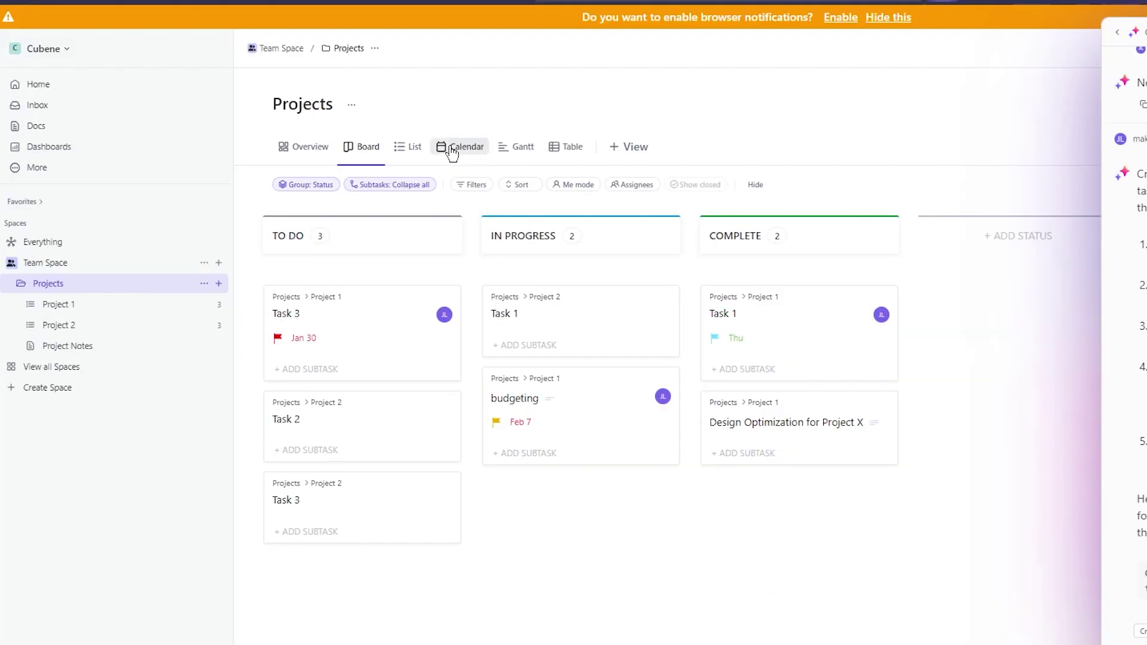
Show the Projects tasks in Calendar view and copy the AI's example calendar-view sentence
{"action": "left_click", "coordinate": [453, 149]}
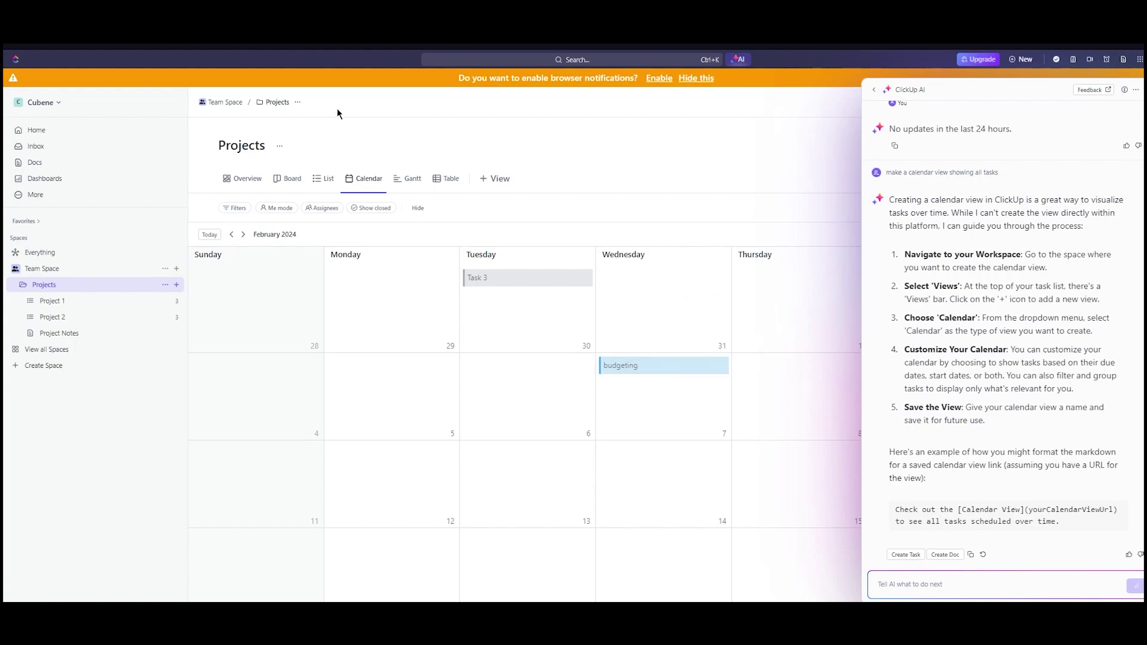
{"action": "scroll", "coordinate": [1067, 445], "scroll_direction": "down", "scroll_amount": 1}
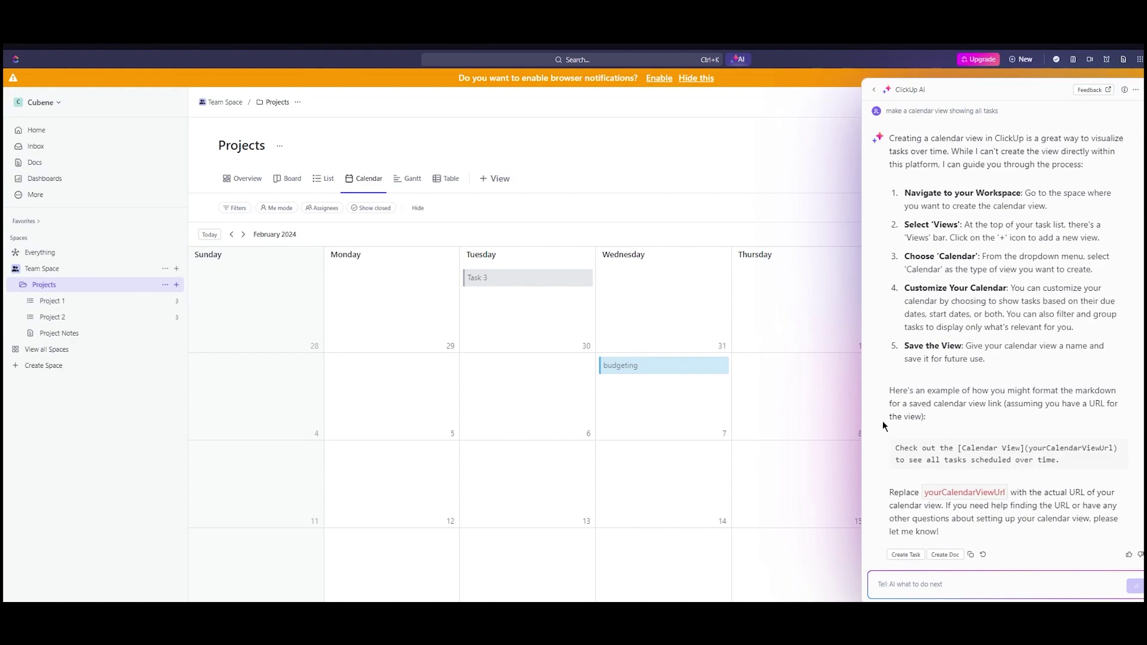
{"action": "left_click", "coordinate": [909, 580]}
{"action": "left_click_drag", "start_coordinate": [894, 446], "coordinate": [1060, 460]}
{"action": "key", "text": "ctrl+c"}
{"action": "right_click", "coordinate": [1033, 459]}
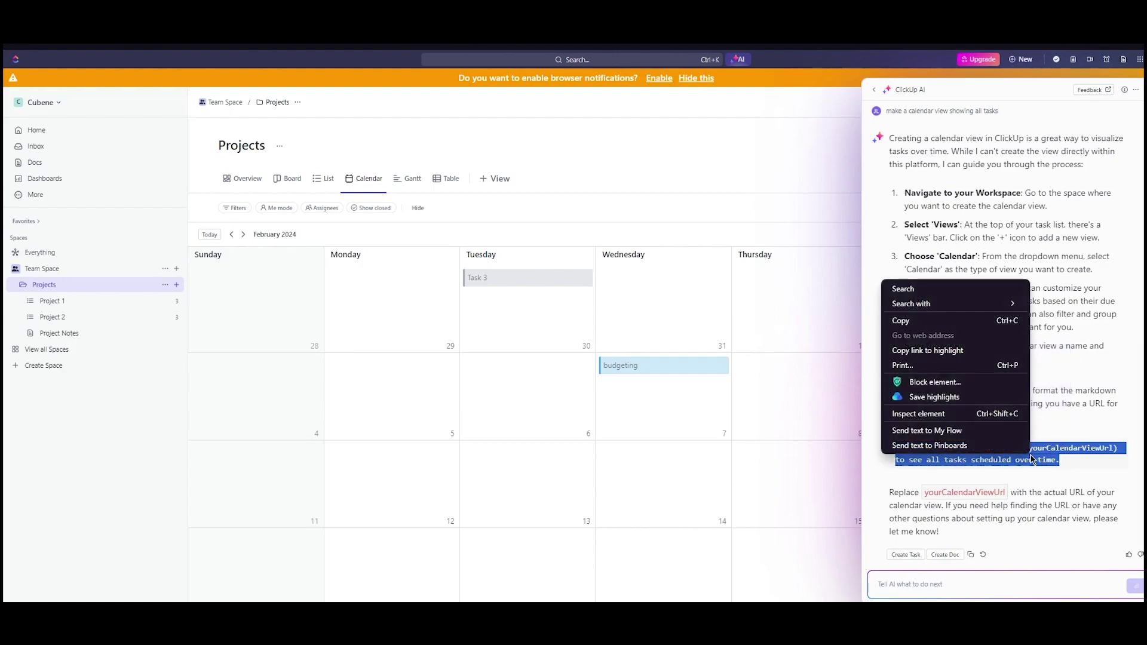
{"action": "left_click", "coordinate": [928, 322]}
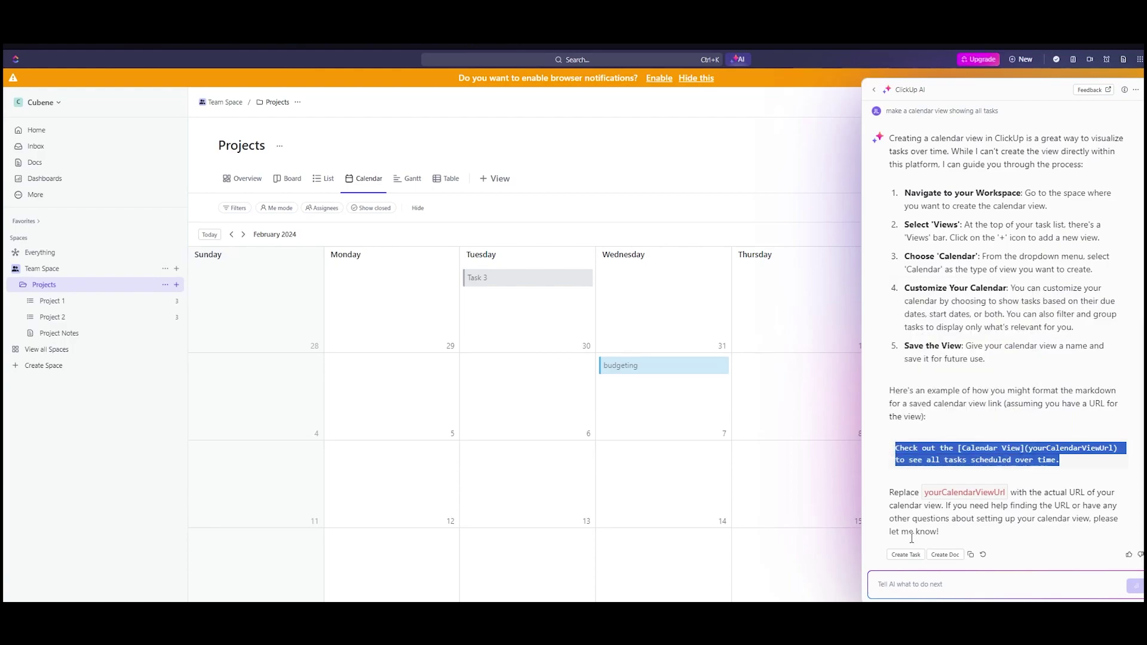
Paste it into the prompt, edit it to 'Check out the calendar and tell me budgeting', and send
{"action": "left_click", "coordinate": [909, 584]}
{"action": "key", "text": "ctrl+v"}
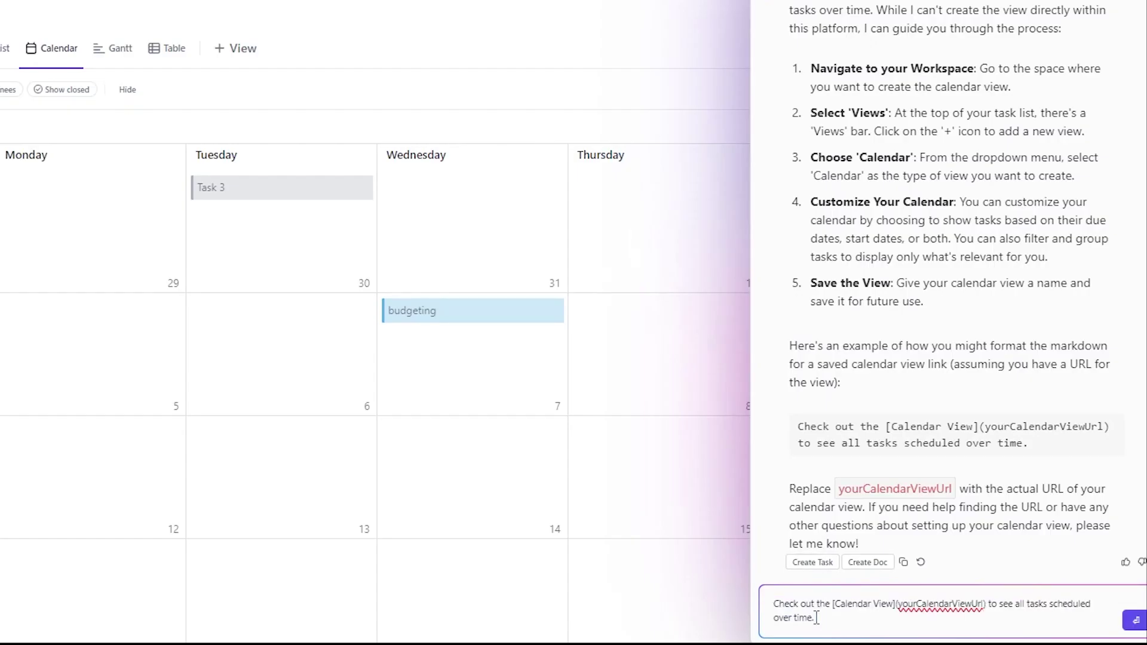
{"action": "left_click", "coordinate": [986, 604]}
{"action": "key", "text": "BackSpace"}
{"action": "key", "text": "BackSpace"}
{"action": "key", "text": "BackSpace"}
{"action": "key", "text": "BackSpace"}
{"action": "key", "text": "BackSpace"}
{"action": "key", "text": "BackSpace"}
{"action": "key", "text": "BackSpace"}
{"action": "key", "text": "BackSpace"}
{"action": "key", "text": "BackSpace"}
{"action": "key", "text": "BackSpace"}
{"action": "key", "text": "BackSpace"}
{"action": "key", "text": "BackSpace"}
{"action": "key", "text": "BackSpace"}
{"action": "key", "text": "BackSpace"}
{"action": "key", "text": "BackSpace"}
{"action": "key", "text": "BackSpace"}
{"action": "key", "text": "BackSpace"}
{"action": "key", "text": "BackSpace"}
{"action": "key", "text": "BackSpace"}
{"action": "key", "text": "BackSpace"}
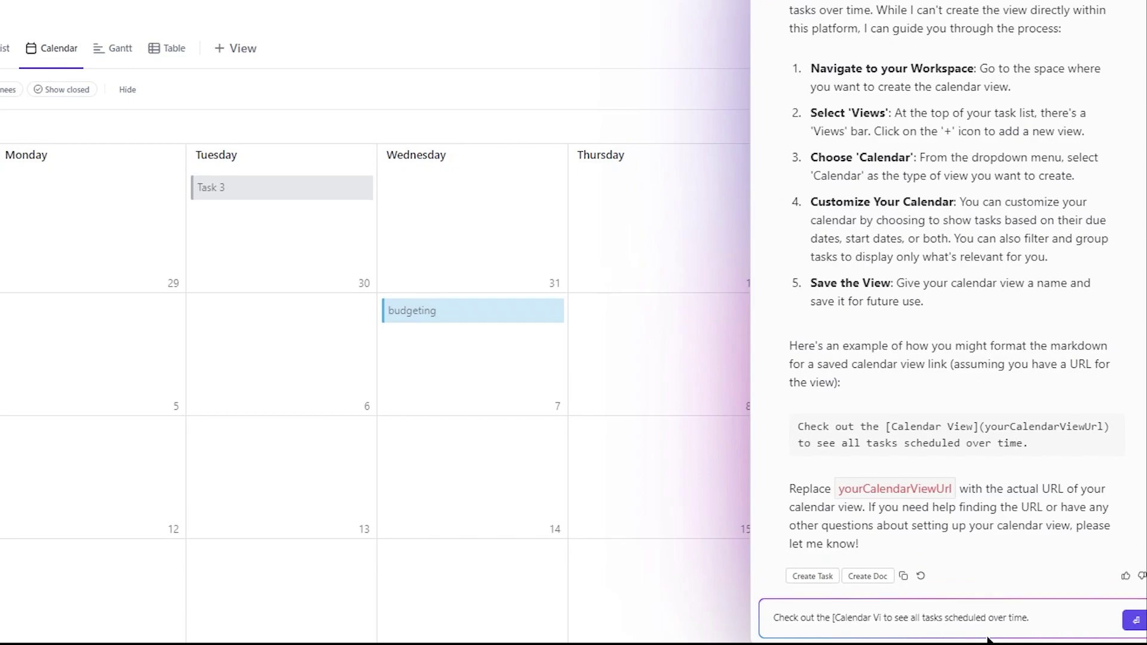
{"action": "key", "text": "BackSpace"}
{"action": "key", "text": "BackSpace"}
{"action": "key", "text": "BackSpace"}
{"action": "key", "text": "BackSpace"}
{"action": "key", "text": "BackSpace"}
{"action": "key", "text": "BackSpace"}
{"action": "key", "text": "BackSpace"}
{"action": "key", "text": "BackSpace"}
{"action": "key", "text": "BackSpace"}
{"action": "key", "text": "BackSpace"}
{"action": "key", "text": "BackSpace"}
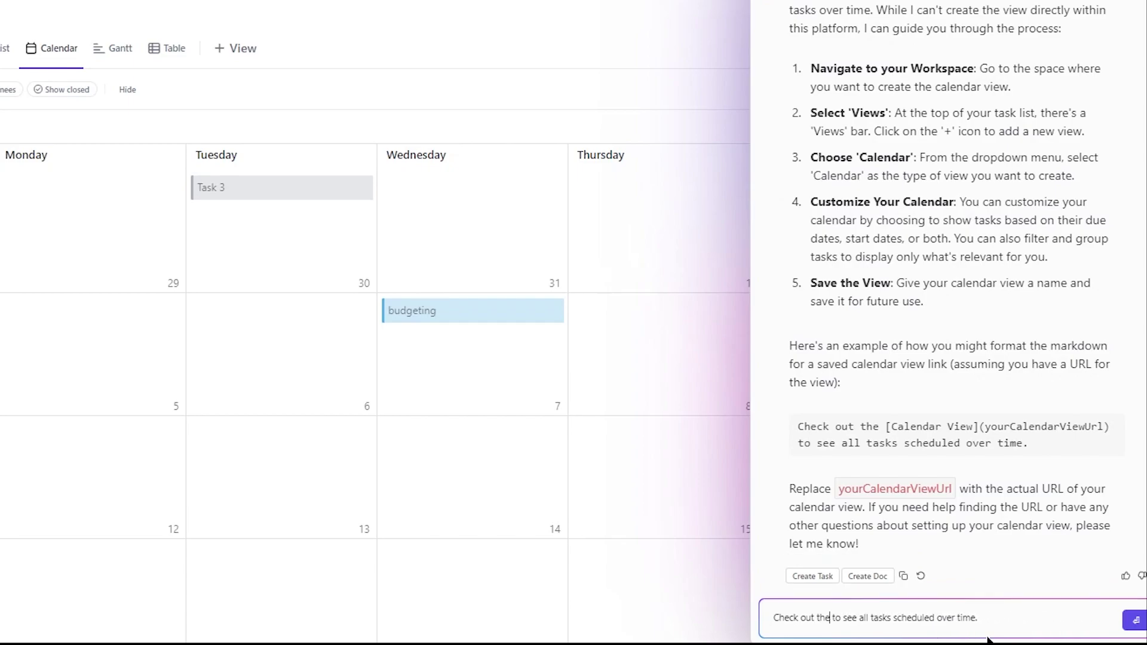
{"action": "type", "text": "calen"}
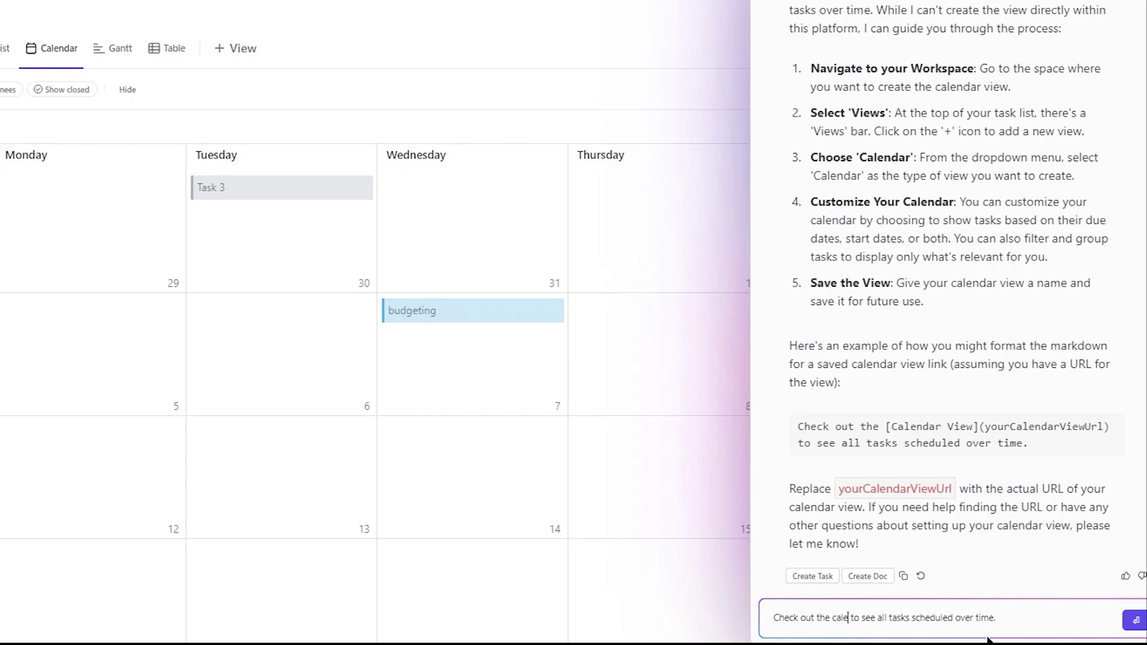
{"action": "type", "text": "dar and"}
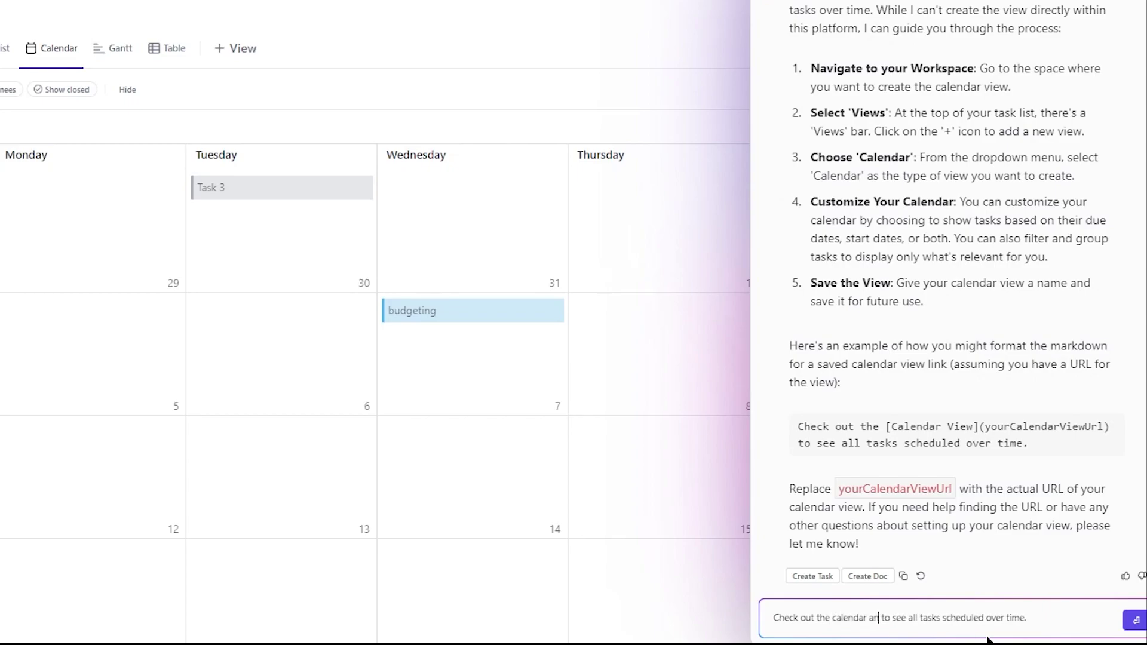
{"action": "type", "text": " te"}
{"action": "type", "text": "ll me bu"}
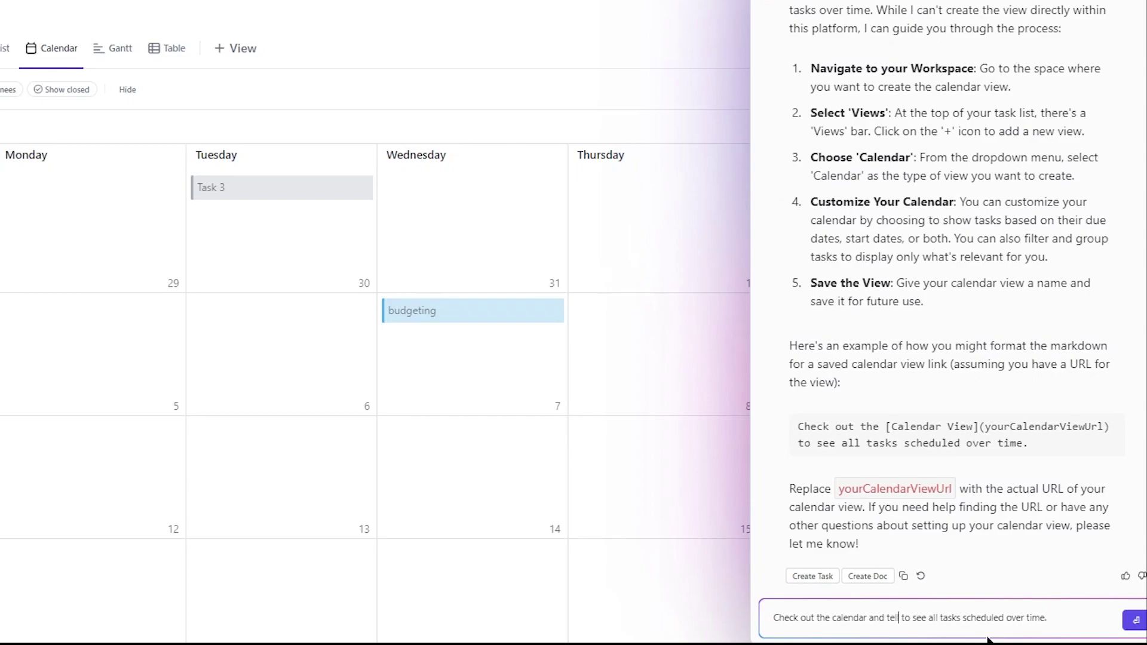
{"action": "type", "text": "dgeting"}
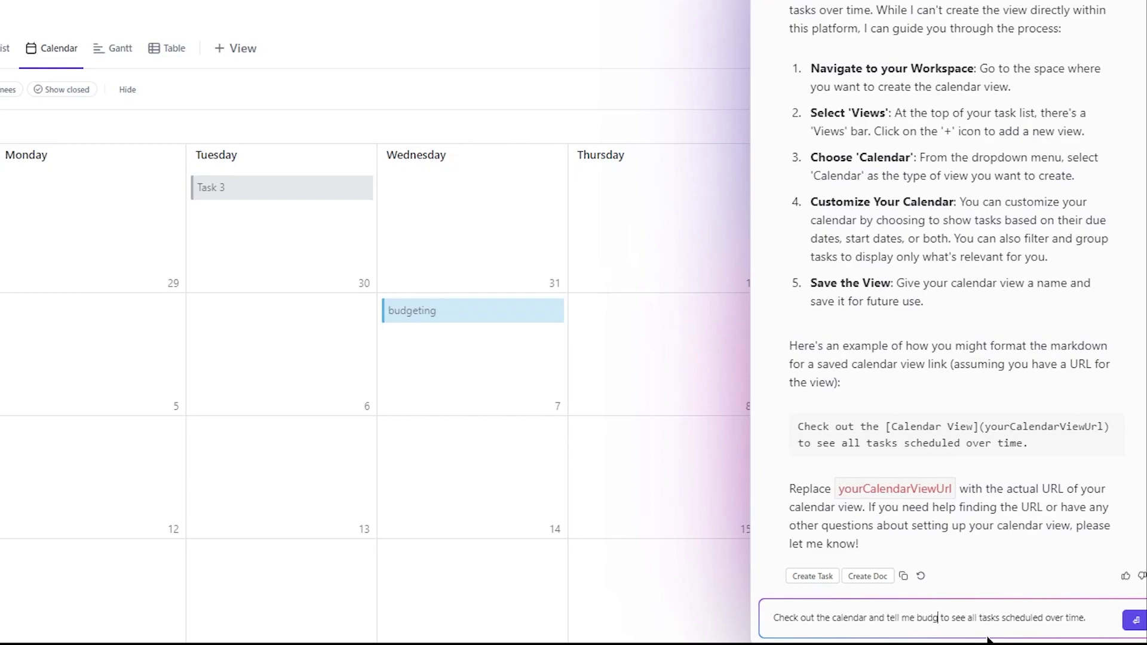
{"action": "key", "text": "Return"}
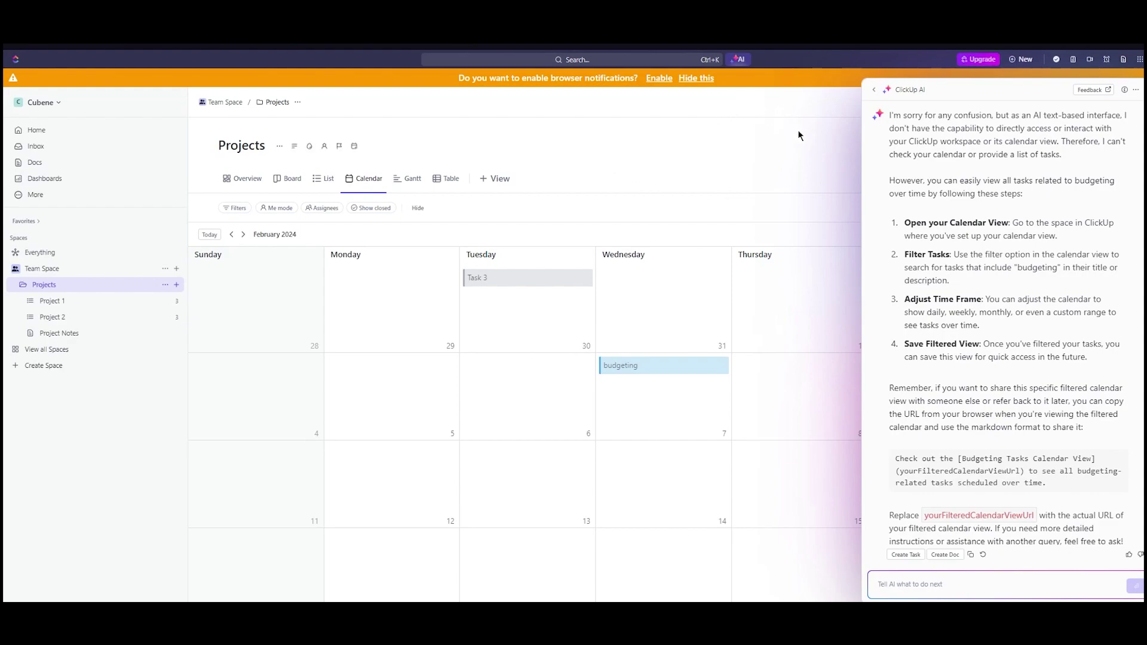
Use the back arrow to reach the 'Ask AI to find or create anything' screen
{"action": "left_click", "coordinate": [873, 90]}
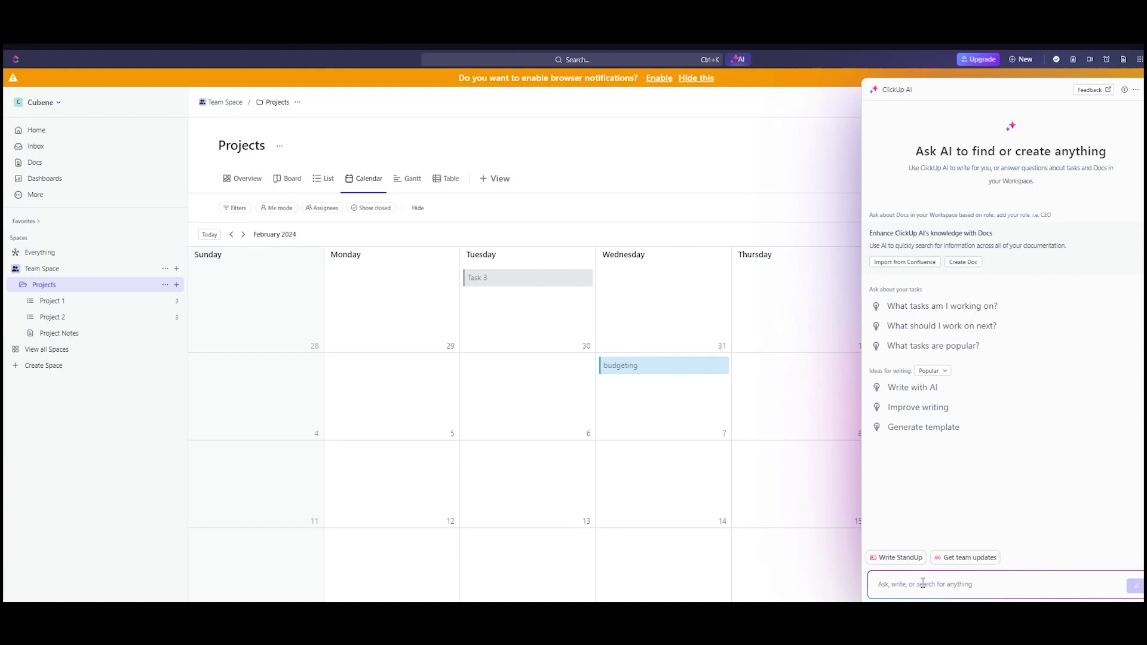
Ask ClickUp AI 'cant find the automation tool, can you automate me gmail to clickup'
{"action": "type", "text": "/"}
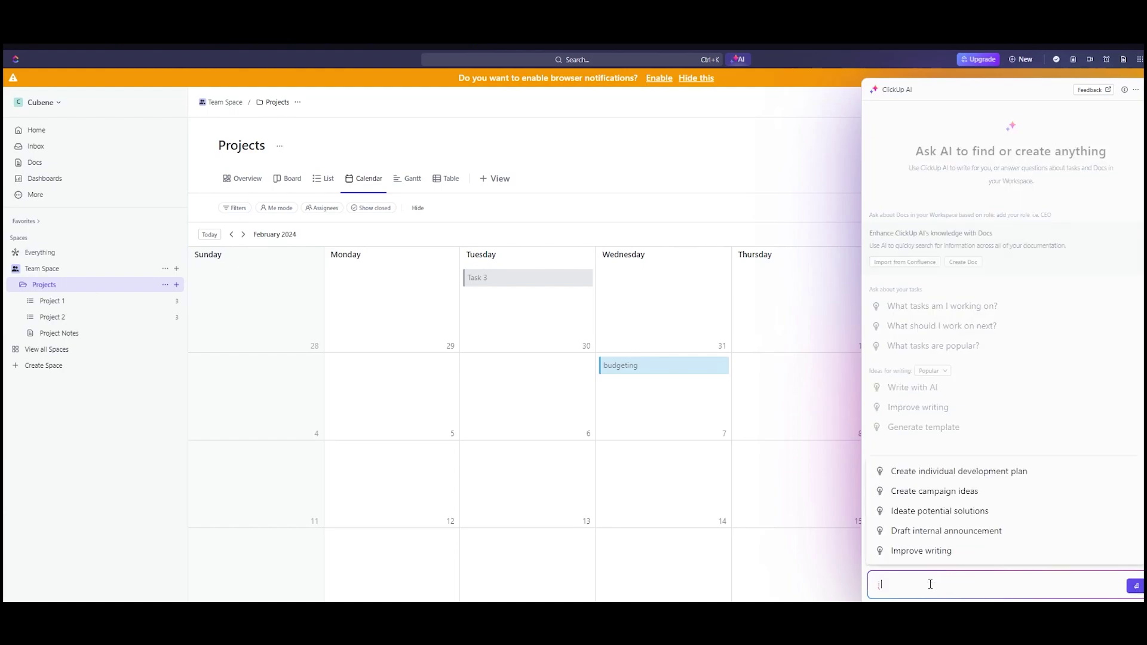
{"action": "type", "text": "cant f"}
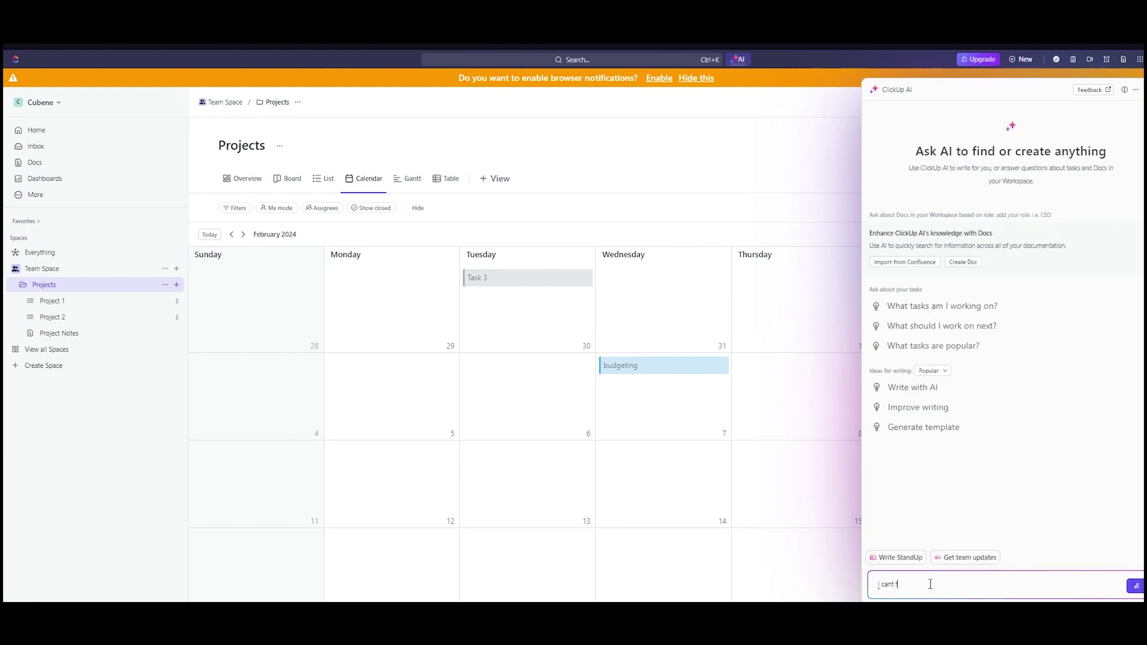
{"action": "type", "text": "ind the automation t"}
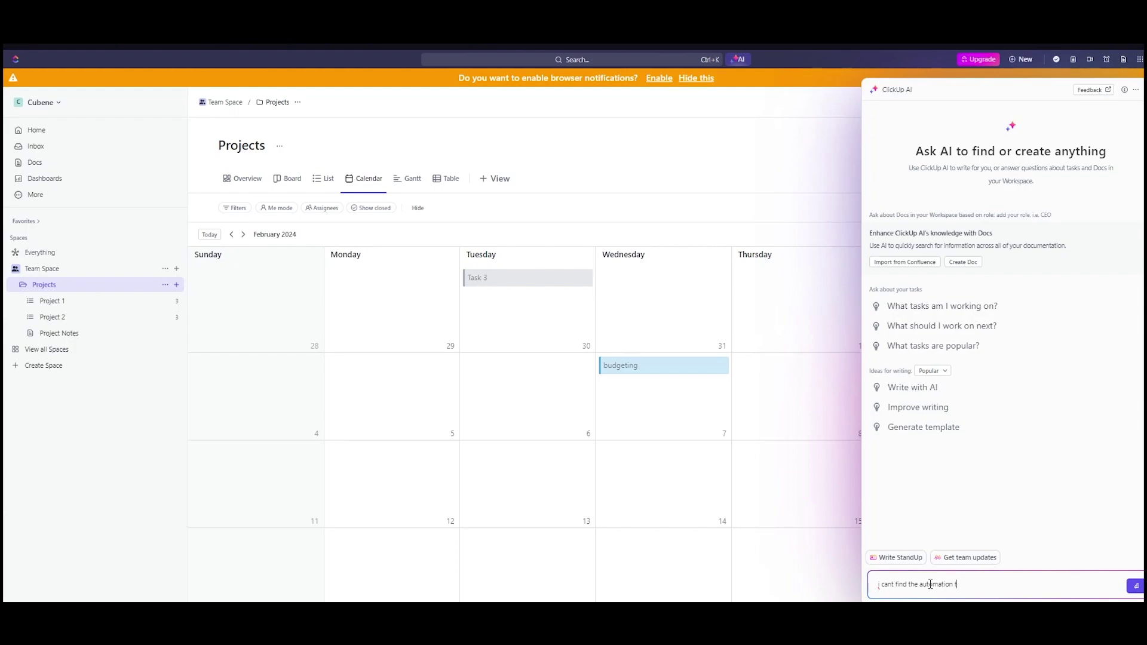
{"action": "type", "text": "oo"}
{"action": "type", "text": "you automate me"}
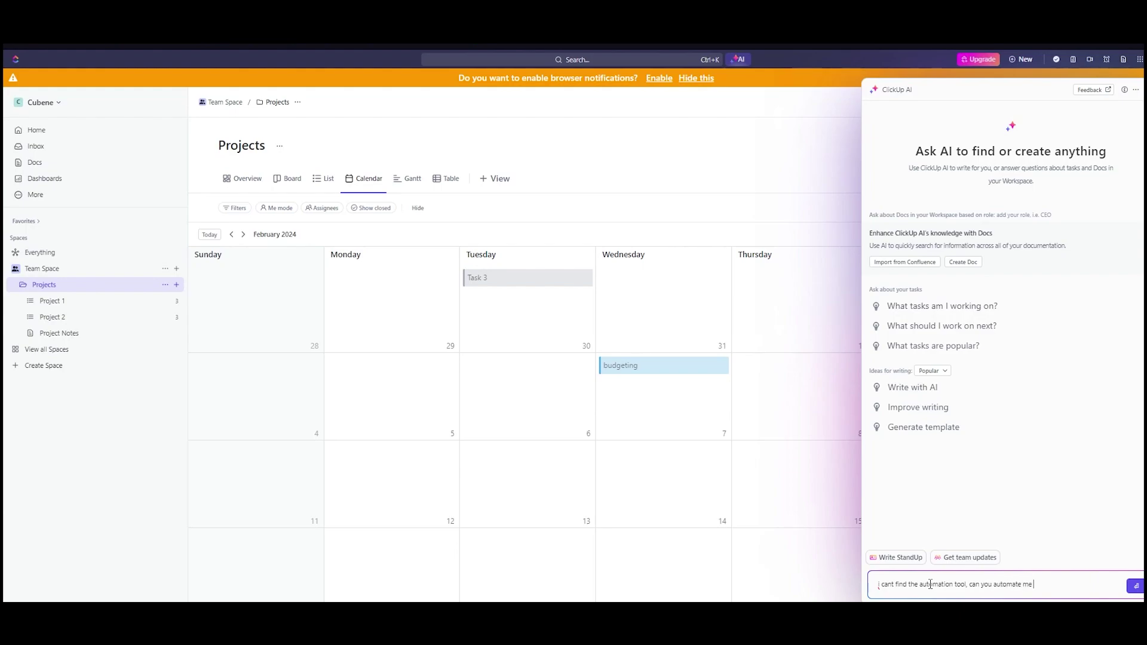
{"action": "type", "text": " get"}
{"action": "key", "text": "BackSpace"}
{"action": "key", "text": "BackSpace"}
{"action": "type", "text": "mail to clickup"}
{"action": "key", "text": "Return"}
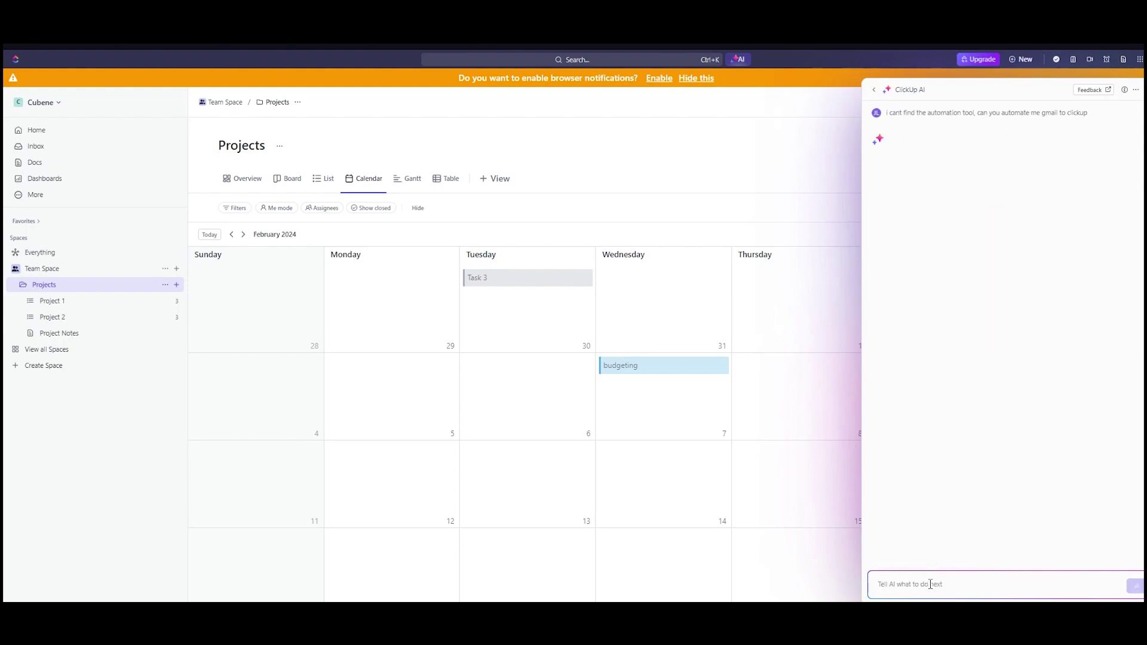